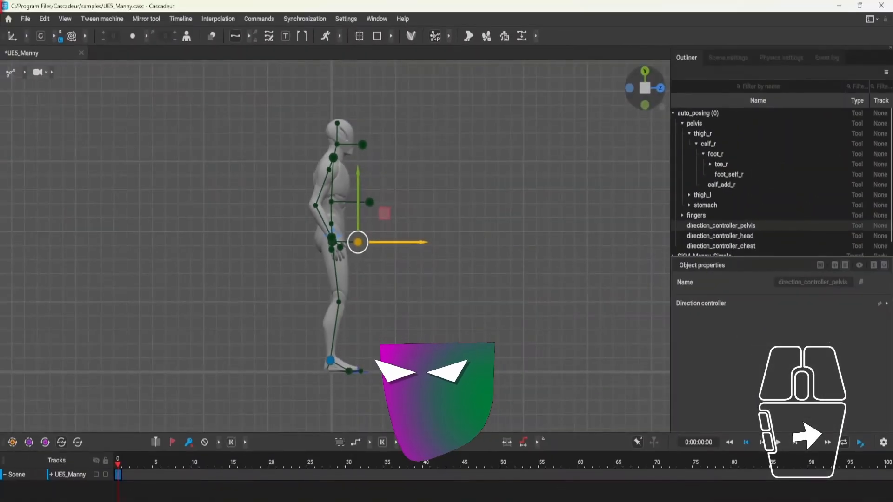
Try moving the right foot forward with the pelvis direction controller locked, and undo the move.
{"action": "left_click", "coordinate": [409, 217]}
{"action": "left_click", "coordinate": [330, 361]}
{"action": "left_click_drag", "start_coordinate": [401, 361], "coordinate": [450, 365]}
{"action": "key", "text": "ctrl+z"}
Lock the chest and head direction controllers and shift the right foot along the Z axis.
{"action": "left_click", "coordinate": [370, 201], "text": "shift"}
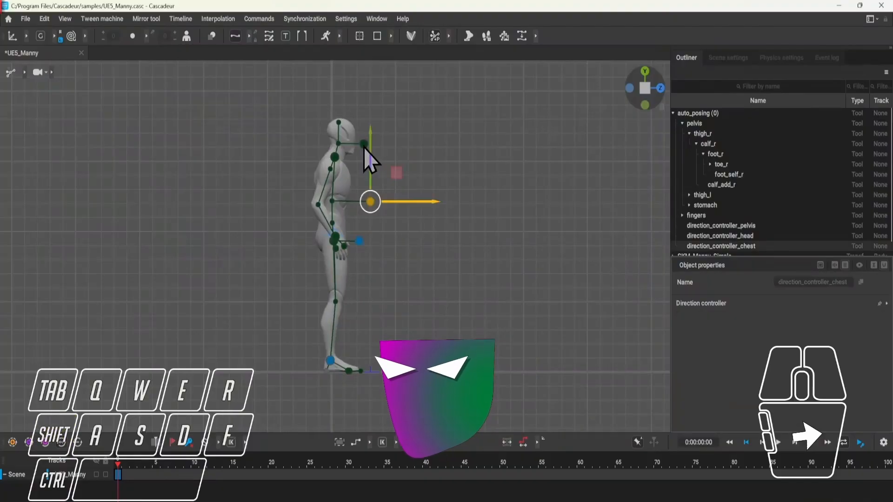
{"action": "left_click", "coordinate": [363, 145], "text": "shift"}
{"action": "left_click", "coordinate": [383, 261]}
{"action": "left_click", "coordinate": [330, 361]}
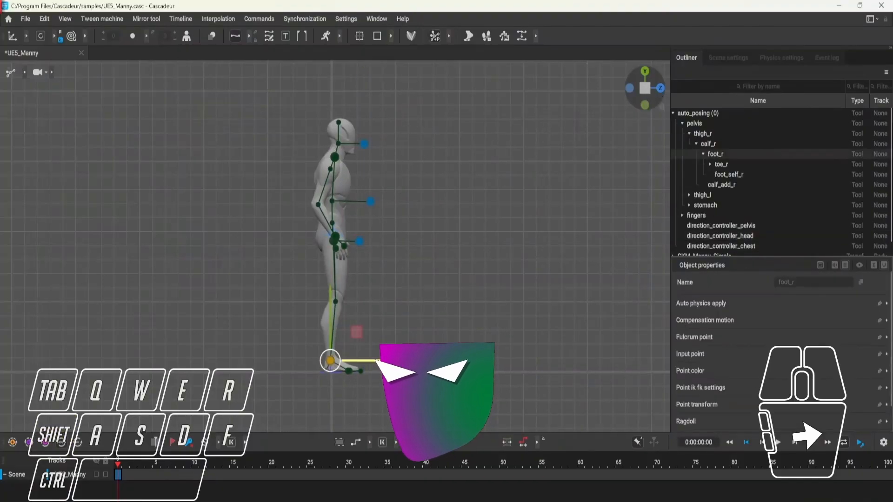
{"action": "left_click_drag", "start_coordinate": [396, 362], "coordinate": [335, 361]}
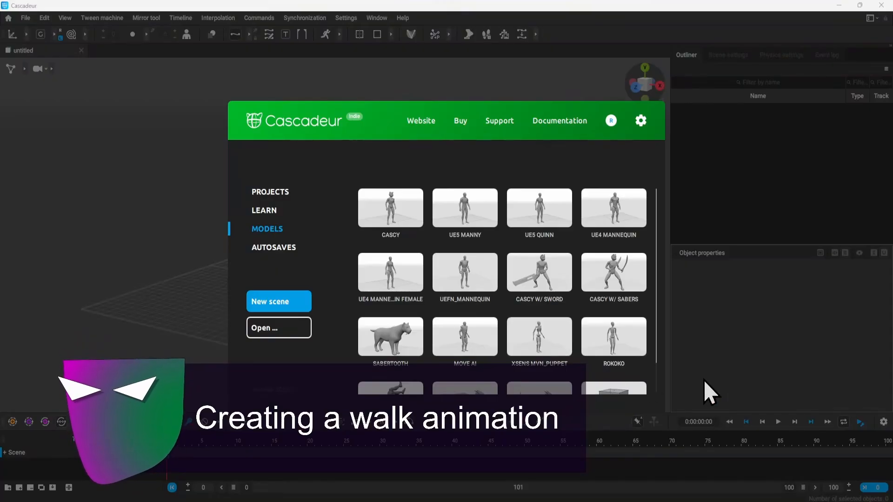
Load the UE5 Manny sample model and show it in an orthographic side view.
{"action": "left_click", "coordinate": [484, 223]}
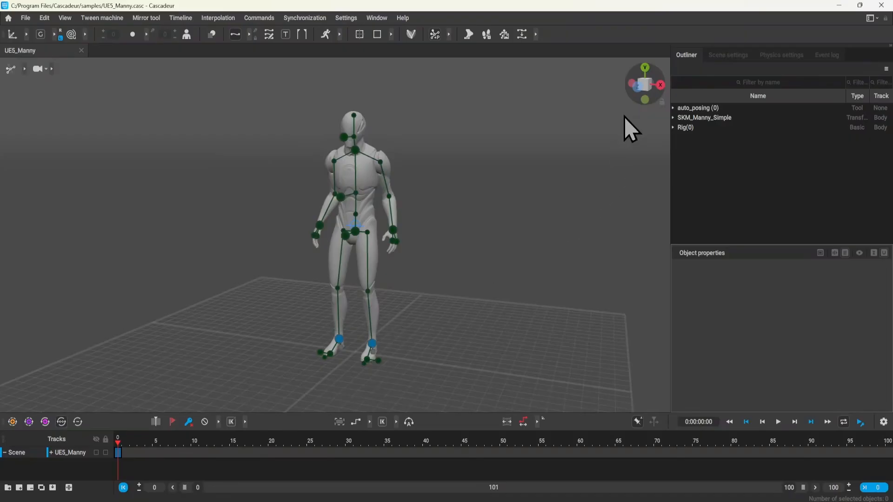
{"action": "left_click", "coordinate": [637, 89]}
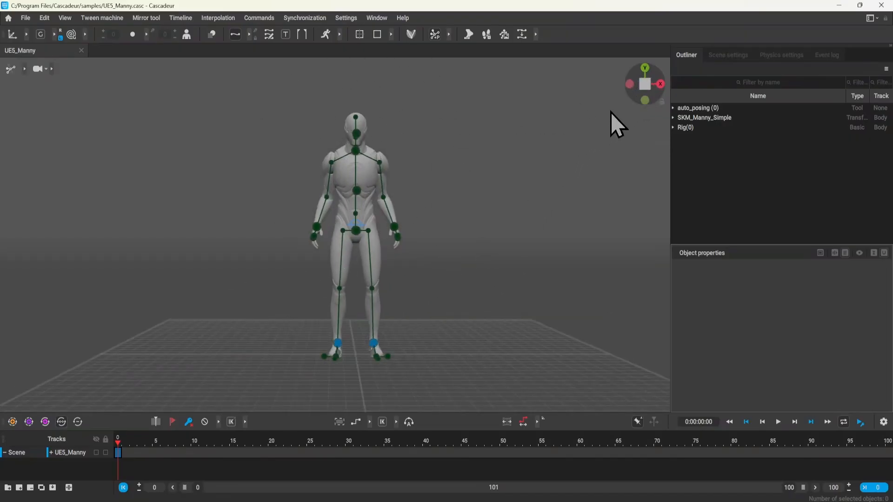
{"action": "left_click", "coordinate": [630, 85]}
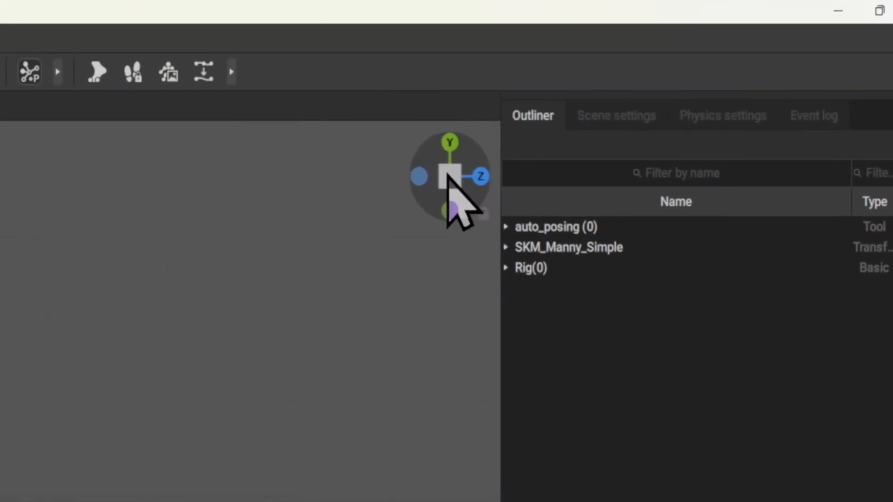
{"action": "left_click", "coordinate": [644, 83]}
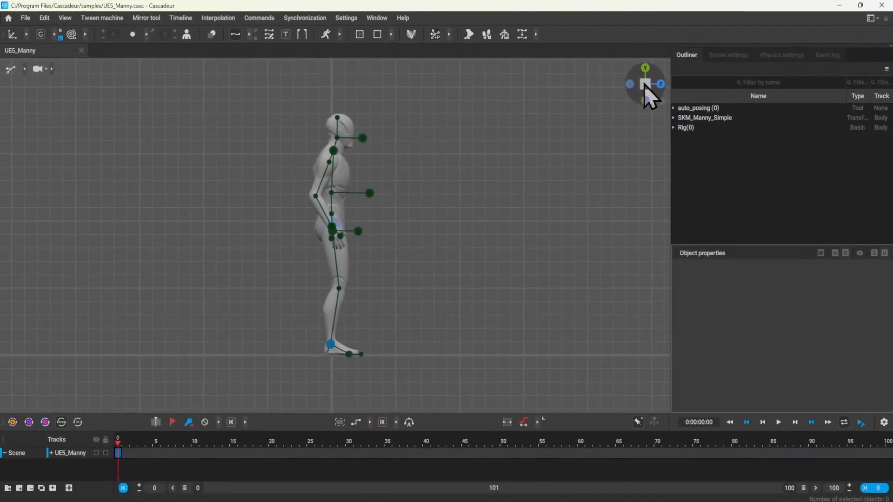
{"action": "left_click", "coordinate": [448, 175]}
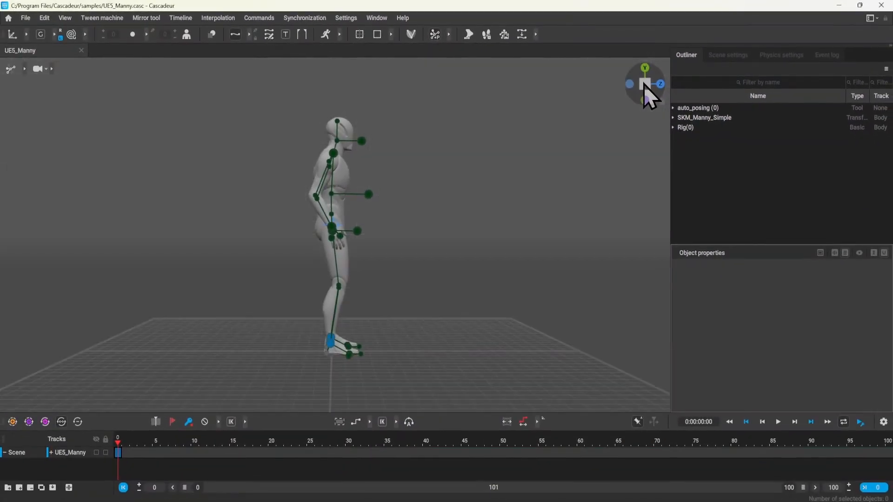
{"action": "left_click", "coordinate": [643, 84]}
{"action": "left_click", "coordinate": [643, 85]}
{"action": "left_click", "coordinate": [644, 85]}
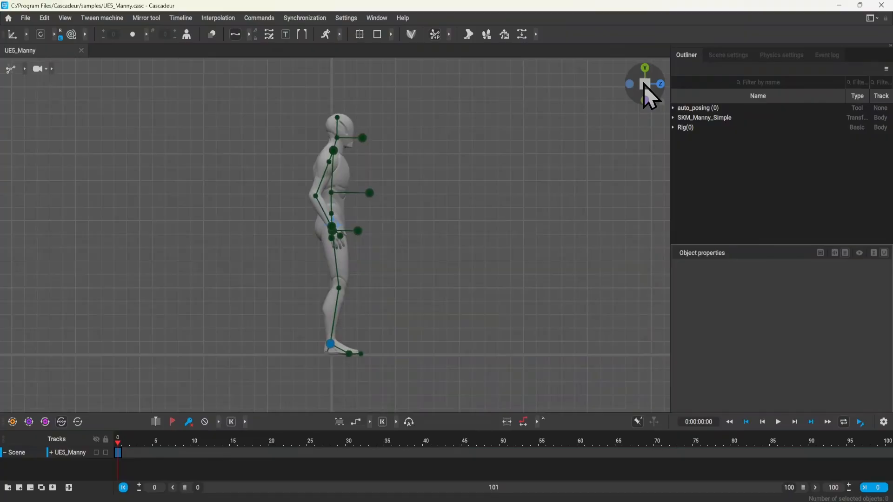
Try moving the right foot forward along the Z axis with the direction controllers unlocked.
{"action": "left_click", "coordinate": [330, 345]}
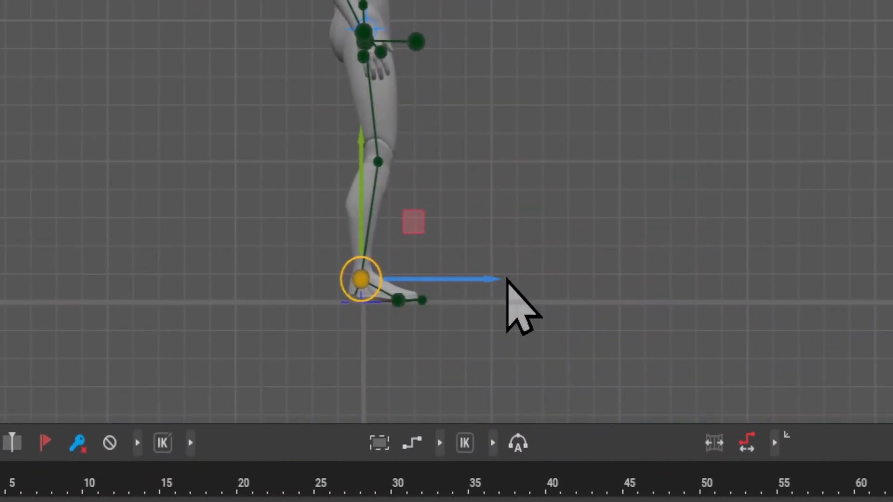
{"action": "left_click_drag", "start_coordinate": [488, 286], "coordinate": [620, 289]}
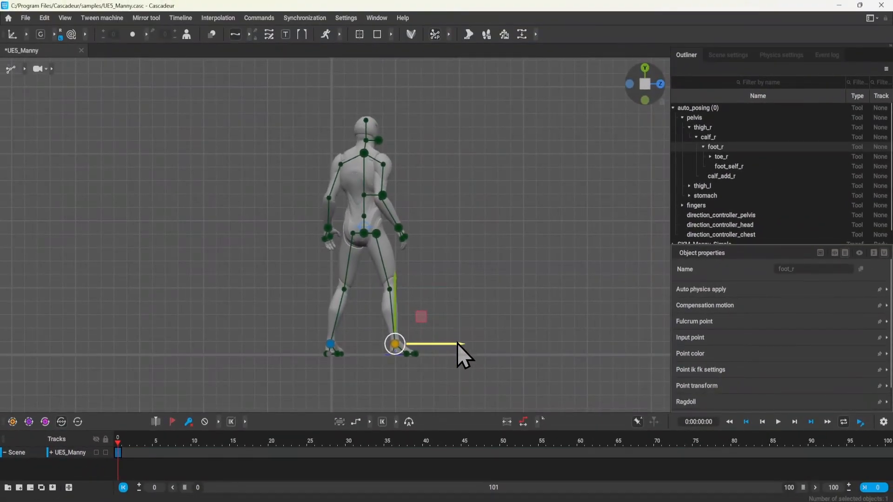
{"action": "key", "text": "ctrl+z"}
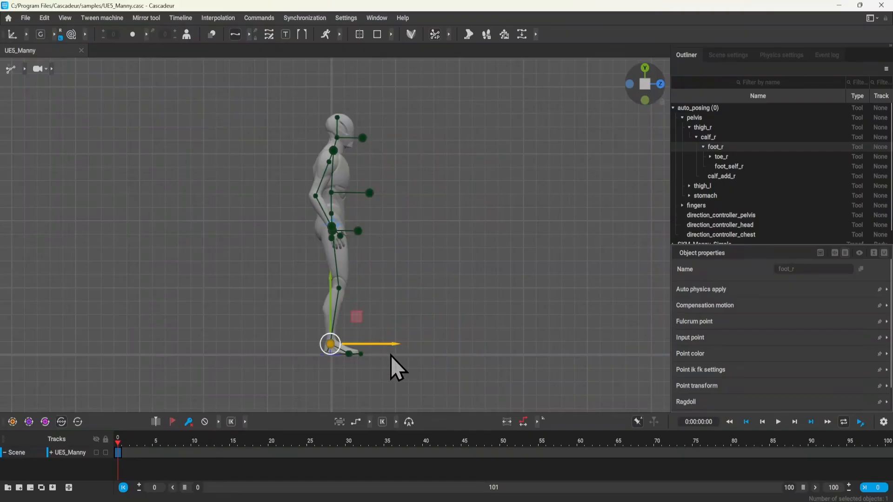
{"action": "left_click_drag", "start_coordinate": [396, 345], "coordinate": [485, 346]}
Lock the pelvis direction controller so the hips keep facing forward.
{"action": "left_click", "coordinate": [359, 234]}
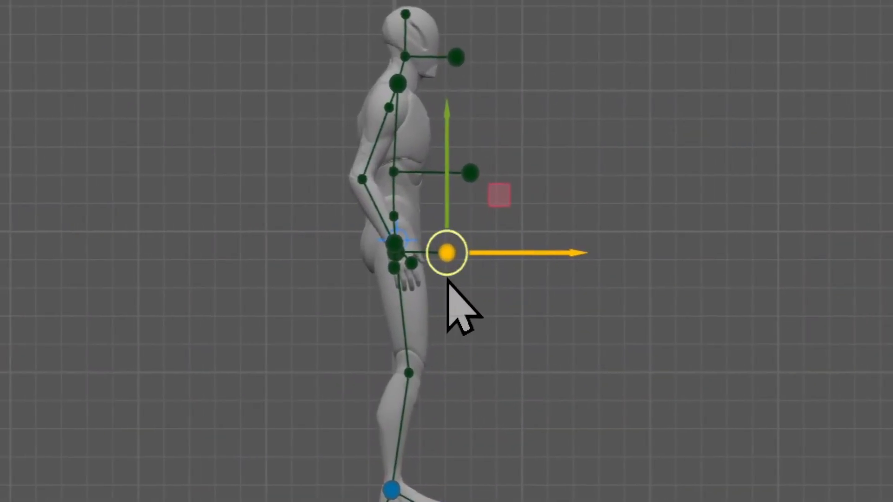
{"action": "left_click", "coordinate": [490, 238]}
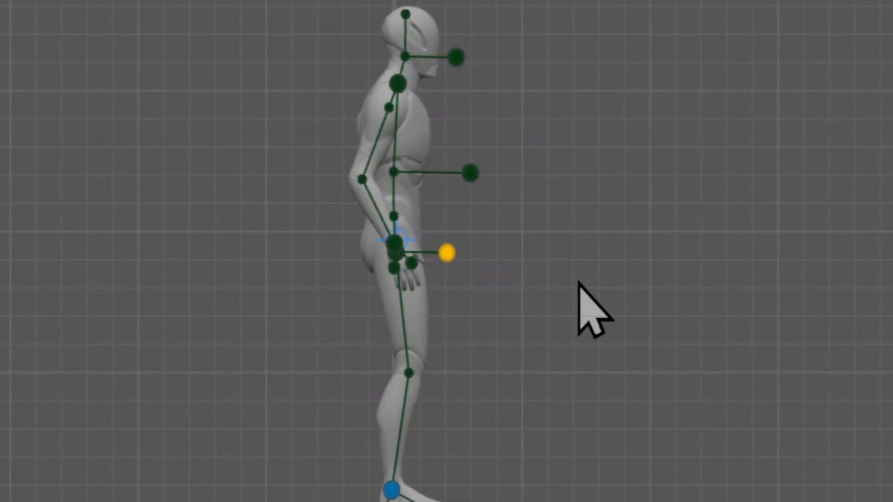
{"action": "key", "text": "w"}
{"action": "key", "text": "w"}
{"action": "key", "text": "w"}
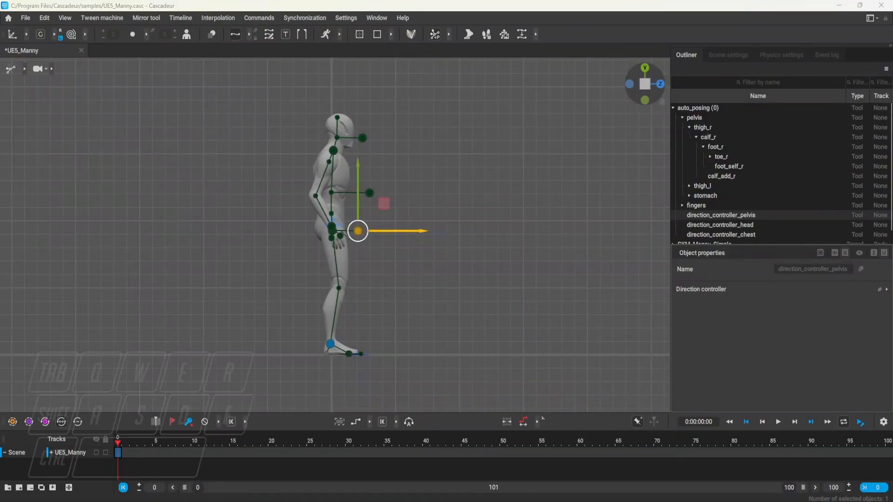
{"action": "left_click", "coordinate": [411, 208]}
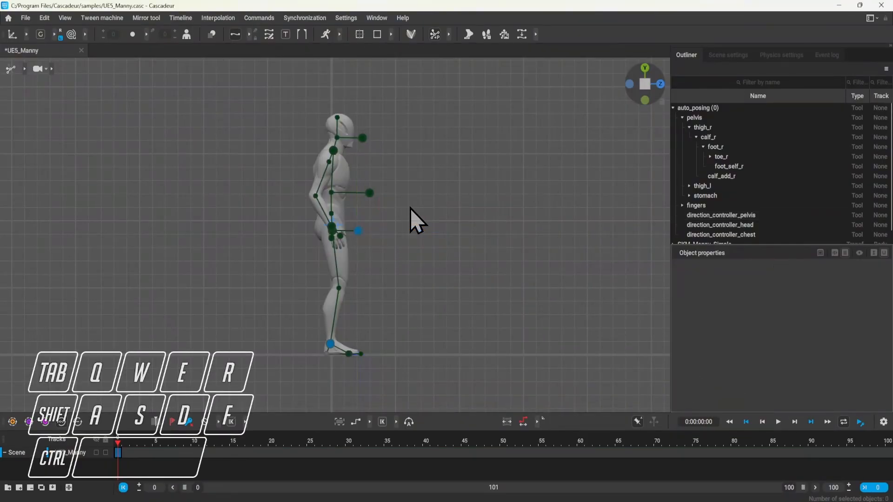
Test the pelvis lock by moving the right foot forward, and undo that move.
{"action": "left_click", "coordinate": [330, 344]}
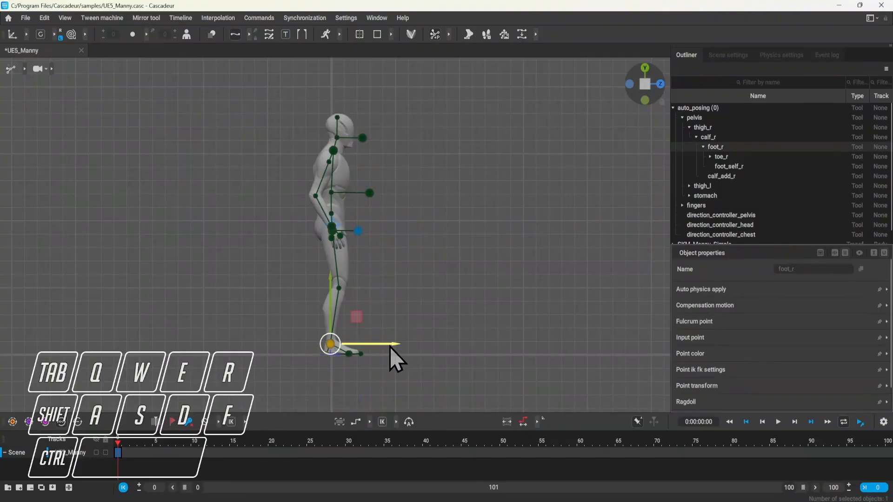
{"action": "left_click_drag", "start_coordinate": [390, 348], "coordinate": [442, 350]}
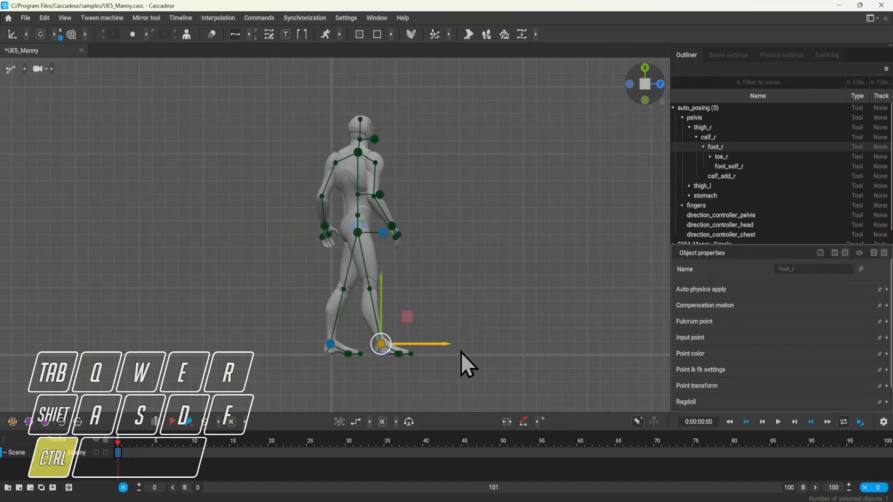
{"action": "key", "text": "ctrl+z"}
Lock the chest and head direction controllers so the upper body keeps facing forward.
{"action": "left_click", "coordinate": [370, 193]}
{"action": "key", "text": "shift"}
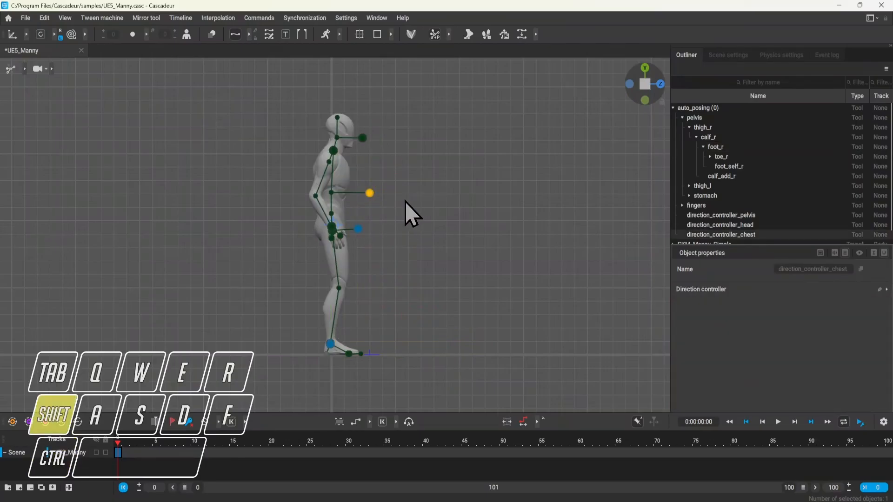
{"action": "left_click", "coordinate": [364, 137]}
{"action": "key", "text": "shift"}
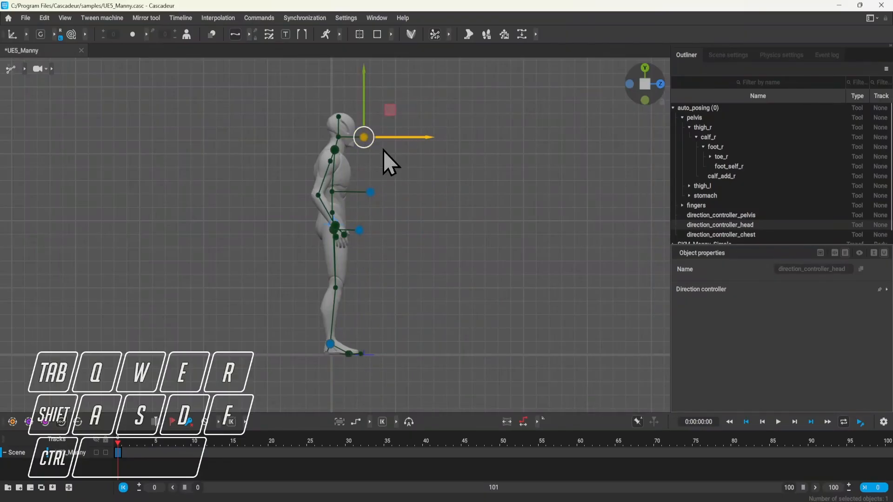
{"action": "left_click", "coordinate": [452, 291]}
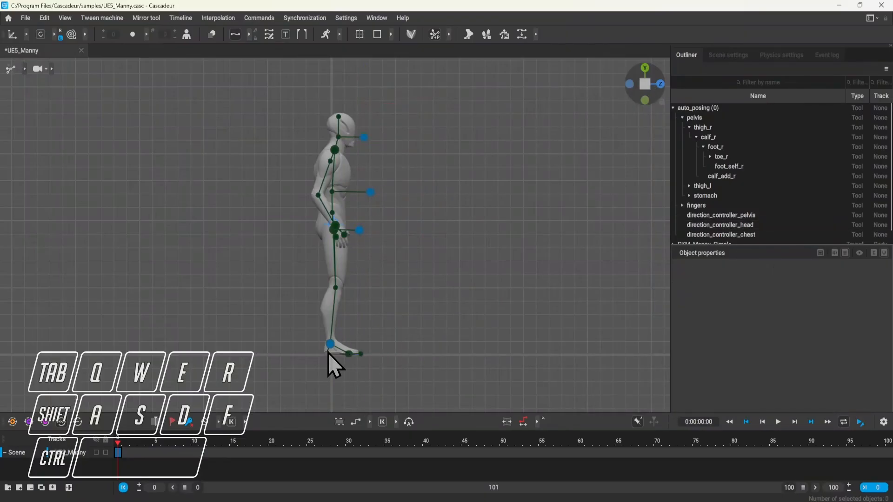
Move the right foot forward and the left foot backward along the Z axis to form a walking stride.
{"action": "left_click", "coordinate": [330, 345]}
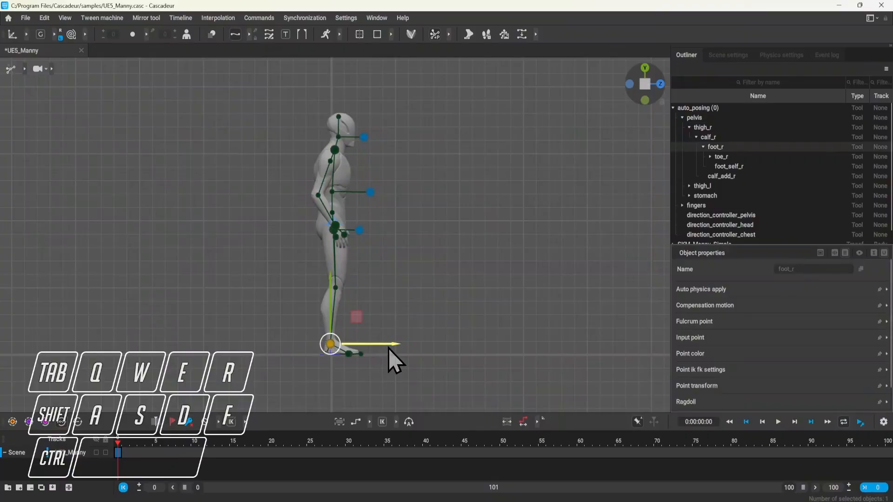
{"action": "left_click_drag", "start_coordinate": [389, 349], "coordinate": [427, 343]}
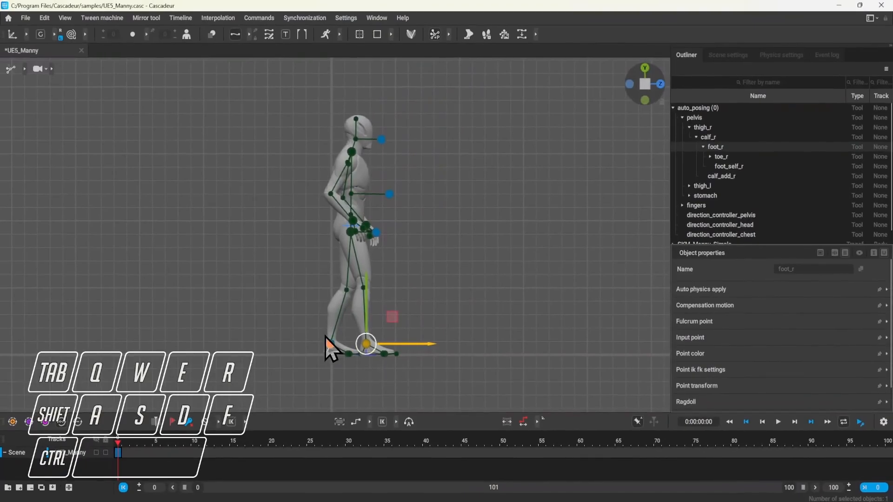
{"action": "left_click", "coordinate": [330, 344]}
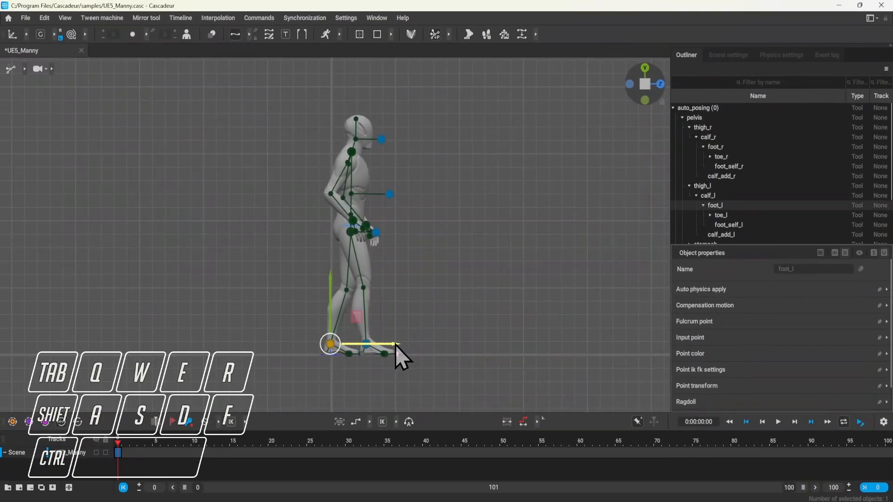
{"action": "left_click_drag", "start_coordinate": [396, 346], "coordinate": [365, 348]}
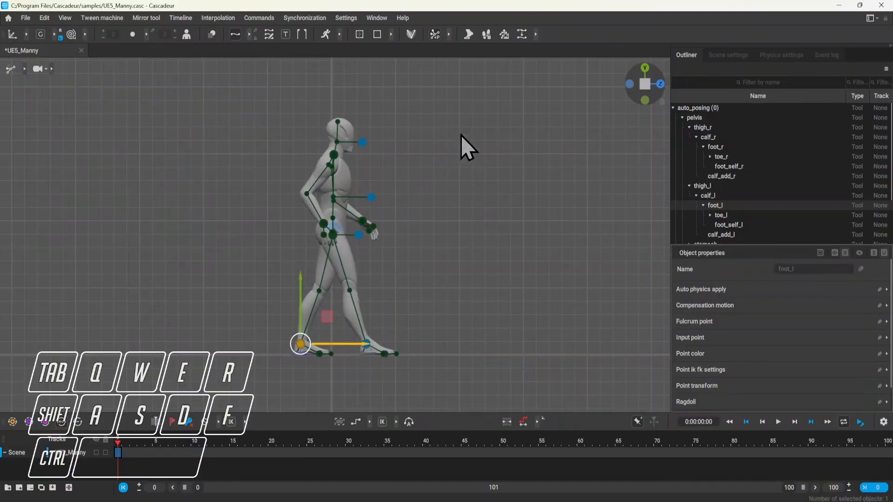
Examine the stride pose from the front and side views.
{"action": "left_click", "coordinate": [663, 85]}
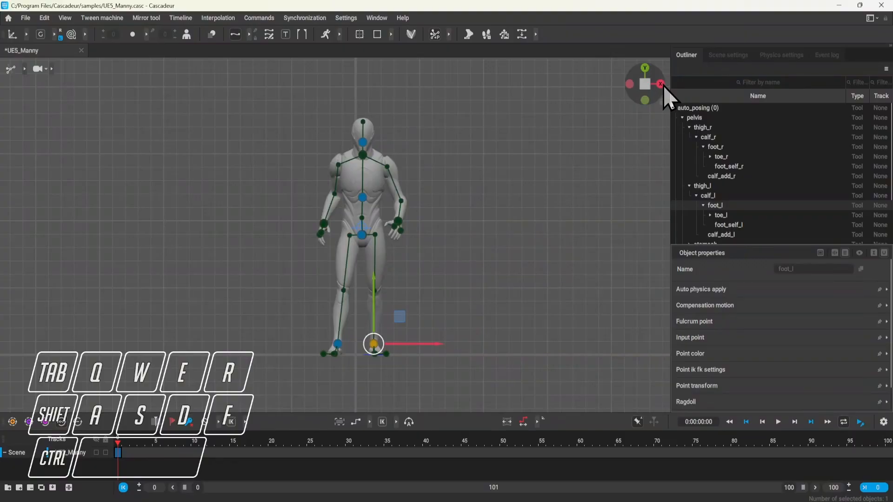
{"action": "left_click", "coordinate": [662, 85]}
{"action": "left_click", "coordinate": [663, 86]}
{"action": "left_click", "coordinate": [664, 86]}
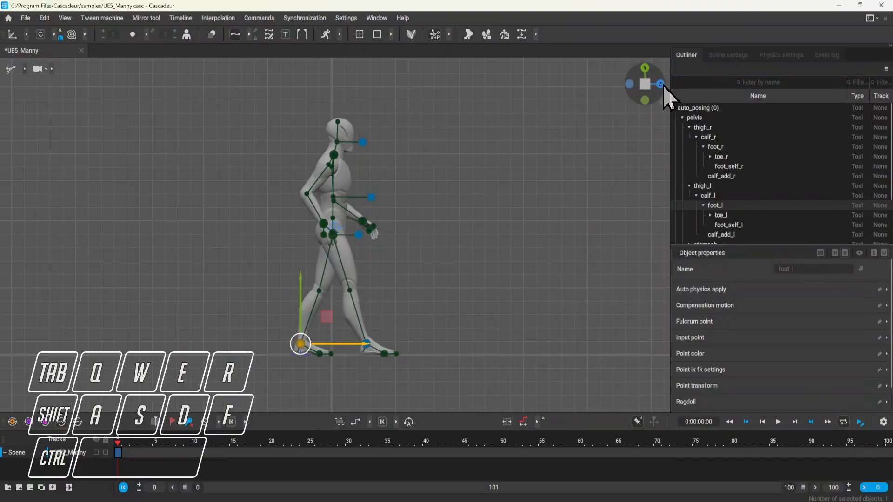
{"action": "left_click", "coordinate": [663, 86]}
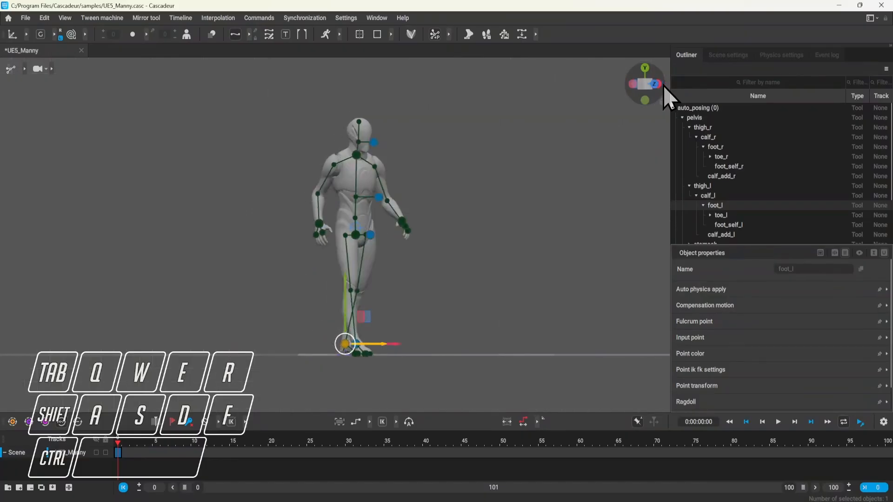
{"action": "left_click", "coordinate": [629, 89]}
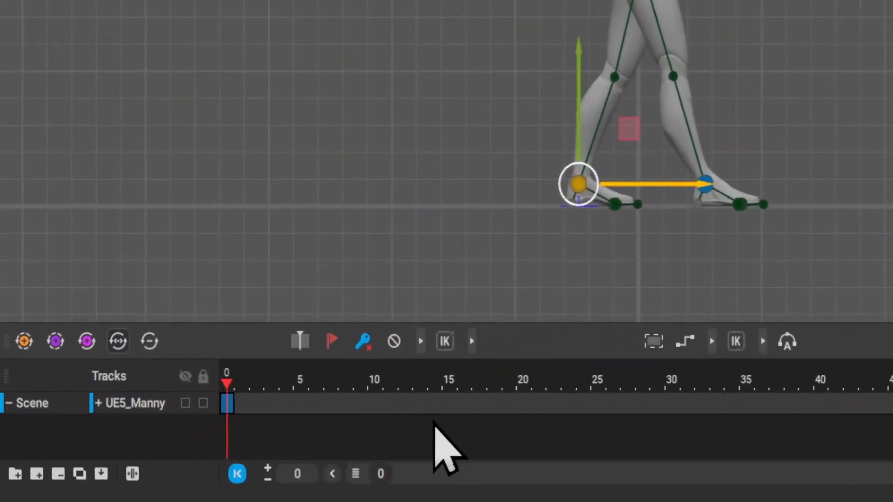
Add key frames on the UE5_Manny track at frames 15 and 30.
{"action": "left_click", "coordinate": [447, 402]}
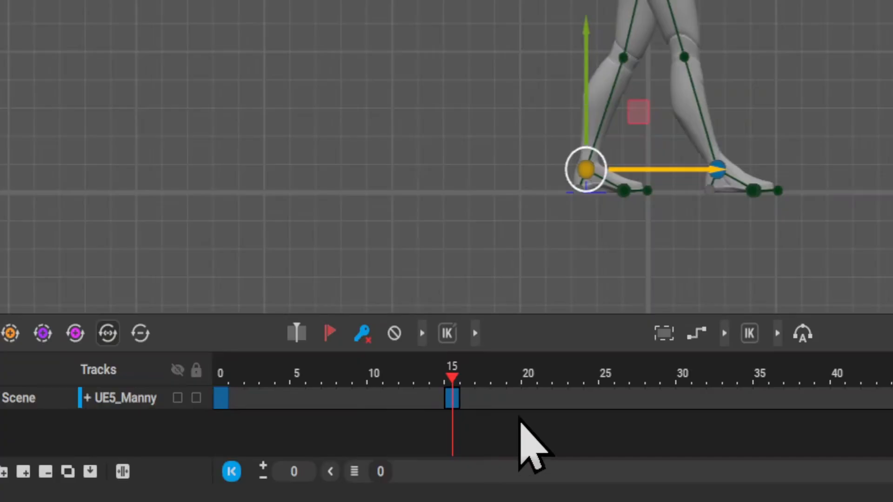
{"action": "left_click", "coordinate": [683, 399]}
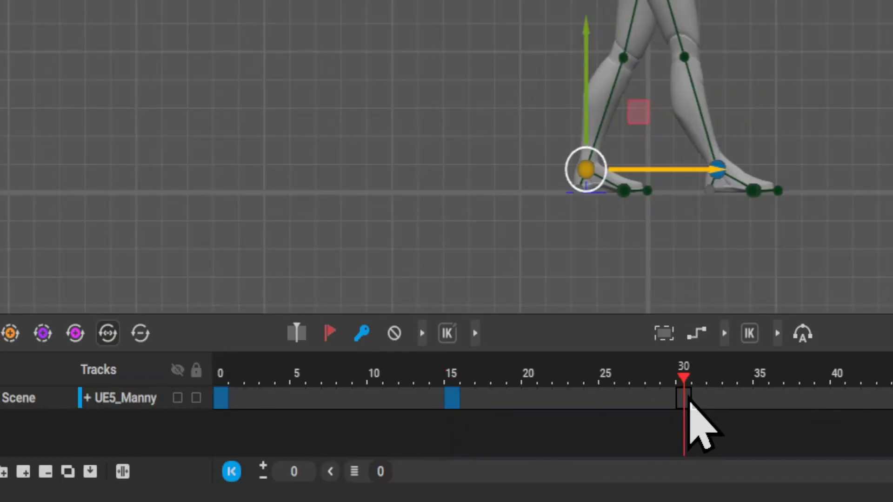
{"action": "key", "text": "f"}
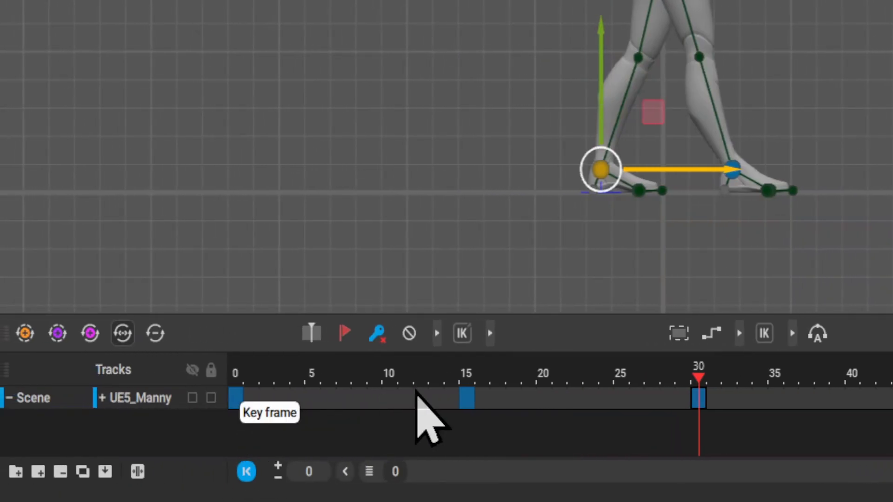
Replace the key frames at 15 and 30 on the UE5_Manny track with key frames at 14 and 29.
{"action": "left_click", "coordinate": [448, 399]}
{"action": "left_click", "coordinate": [467, 400]}
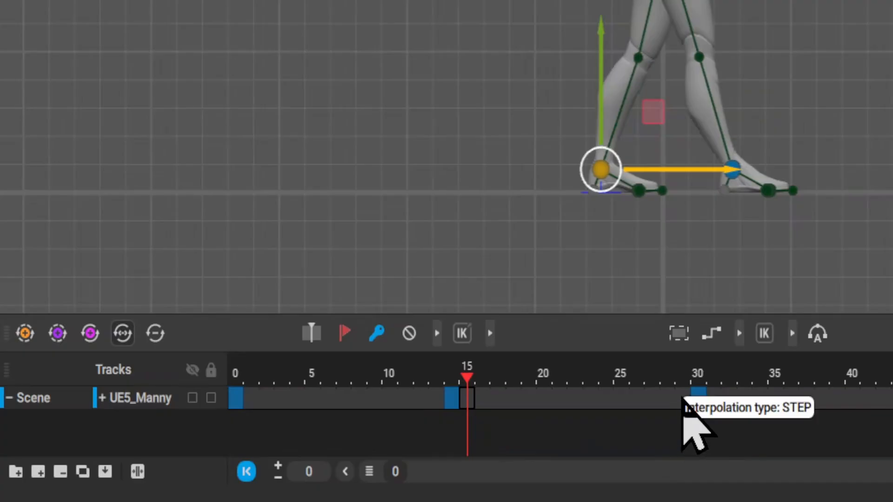
{"action": "left_click", "coordinate": [684, 399]}
{"action": "key", "text": "f"}
{"action": "left_click", "coordinate": [700, 397]}
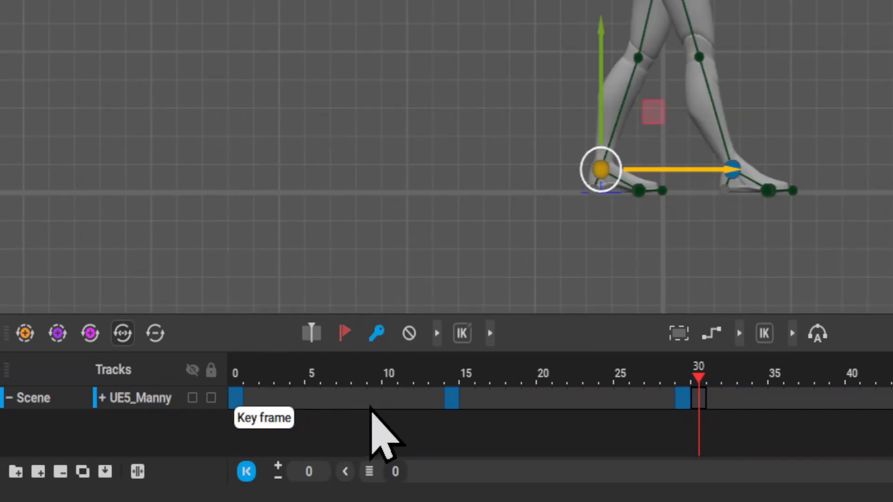
{"action": "left_click", "coordinate": [686, 407]}
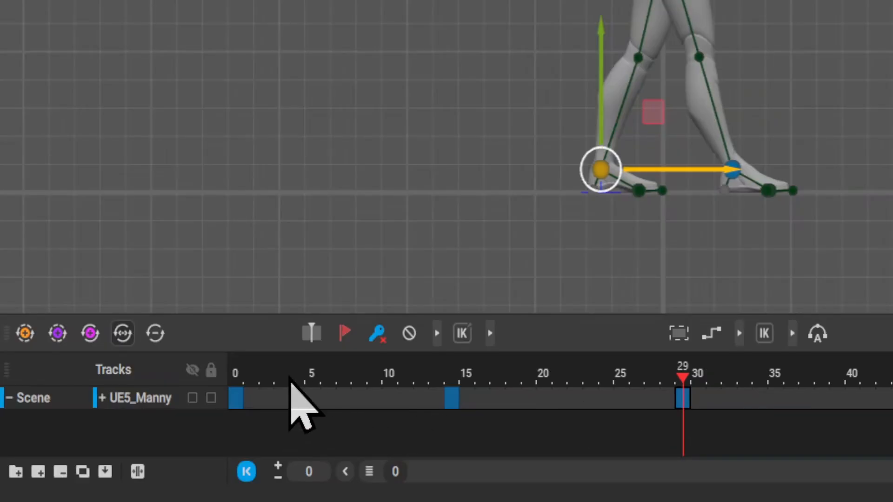
At frame 14, bring the right foot back under the body and raise the left foot to knee height, moving it forward beside the right knee.
{"action": "left_click", "coordinate": [242, 399]}
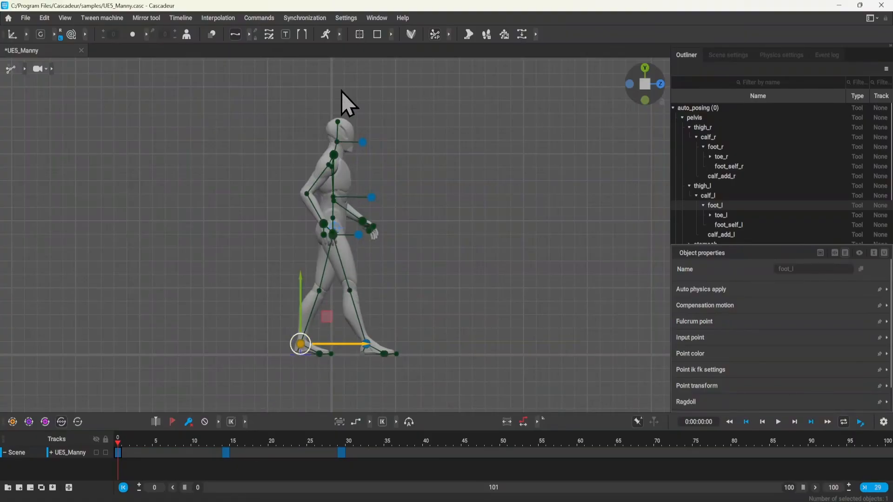
{"action": "left_click", "coordinate": [227, 455]}
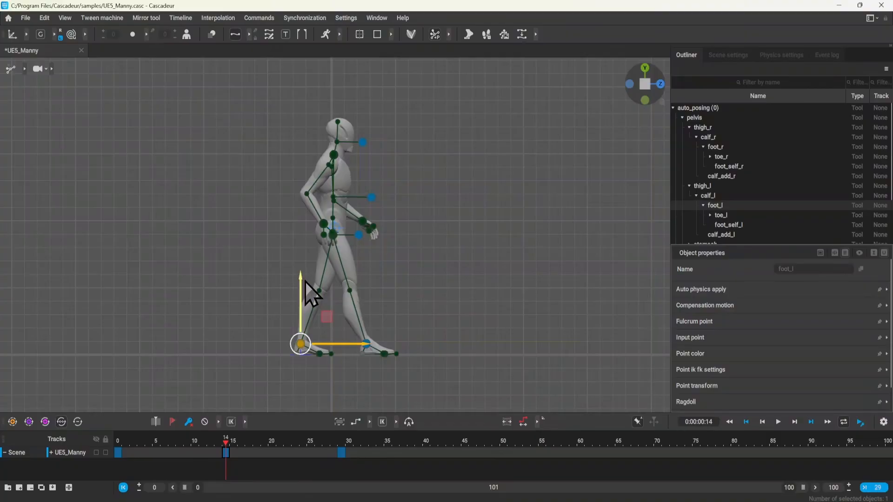
{"action": "left_click", "coordinate": [367, 348]}
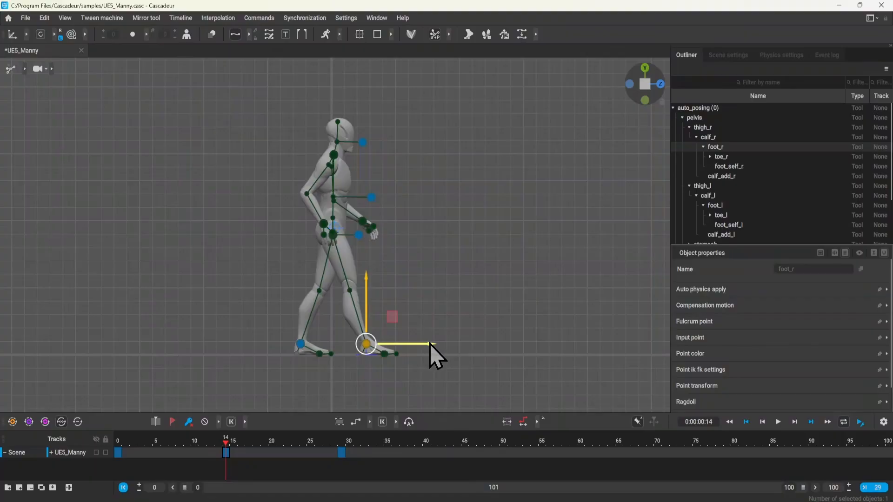
{"action": "left_click_drag", "start_coordinate": [430, 345], "coordinate": [397, 352]}
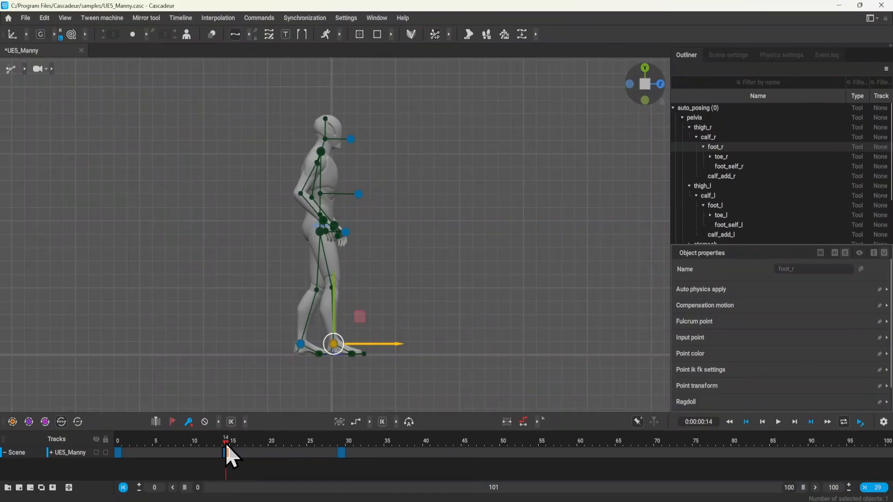
{"action": "left_click", "coordinate": [302, 344]}
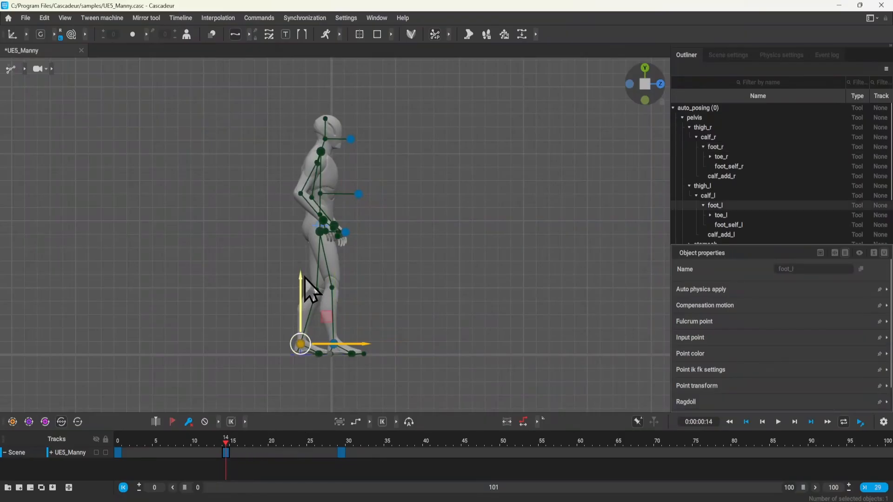
{"action": "left_click_drag", "start_coordinate": [301, 277], "coordinate": [333, 222]}
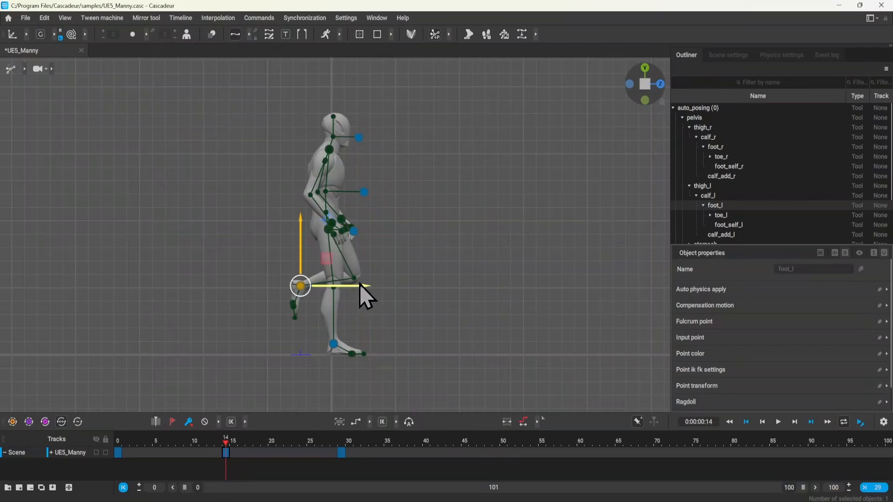
{"action": "left_click_drag", "start_coordinate": [362, 289], "coordinate": [399, 289]}
Scrub the timeline between frames 0, 14 and 29 to compare the stride and passing poses.
{"action": "left_click_drag", "start_coordinate": [164, 442], "coordinate": [118, 441]}
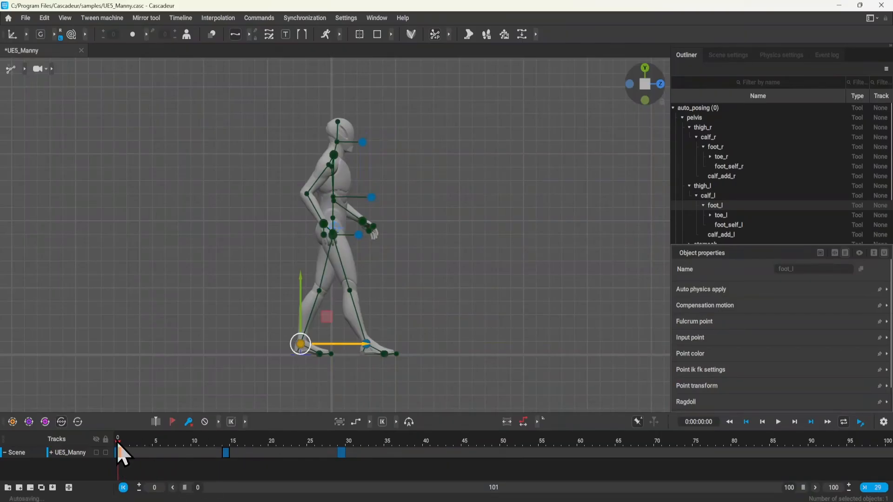
{"action": "left_click_drag", "start_coordinate": [118, 442], "coordinate": [226, 440]}
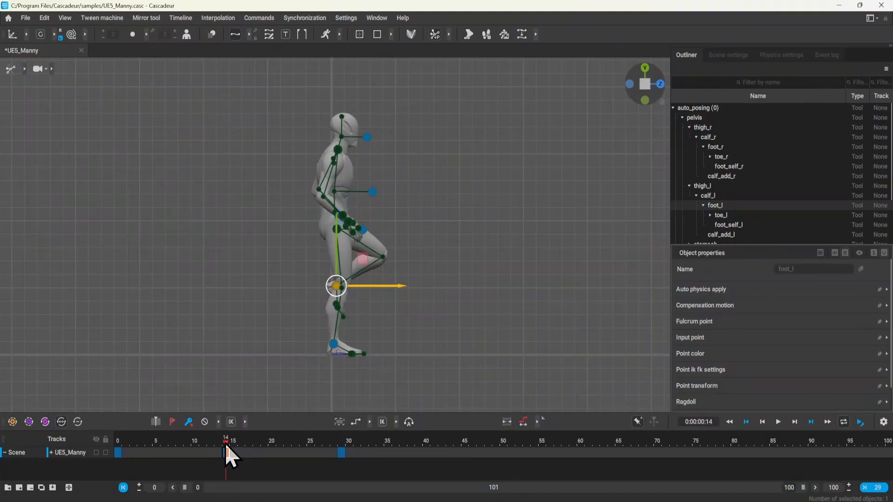
{"action": "left_click", "coordinate": [272, 450]}
{"action": "left_click_drag", "start_coordinate": [298, 449], "coordinate": [343, 449]}
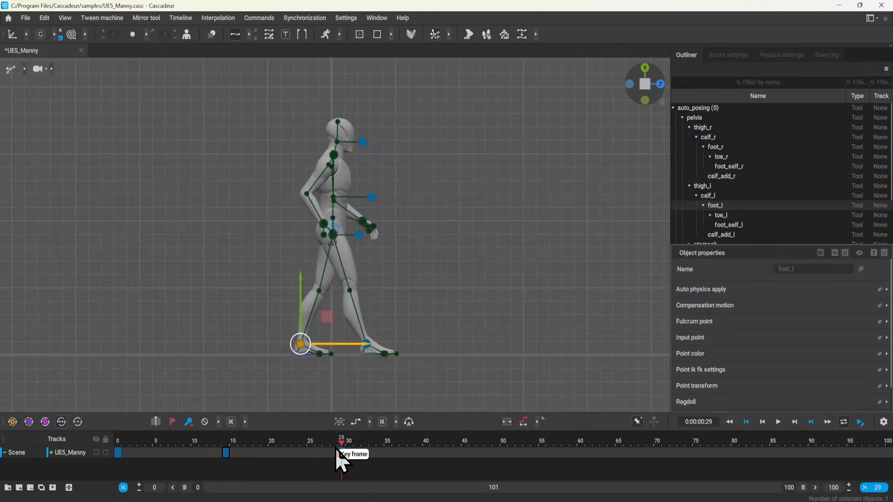
{"action": "left_click_drag", "start_coordinate": [342, 446], "coordinate": [99, 458]}
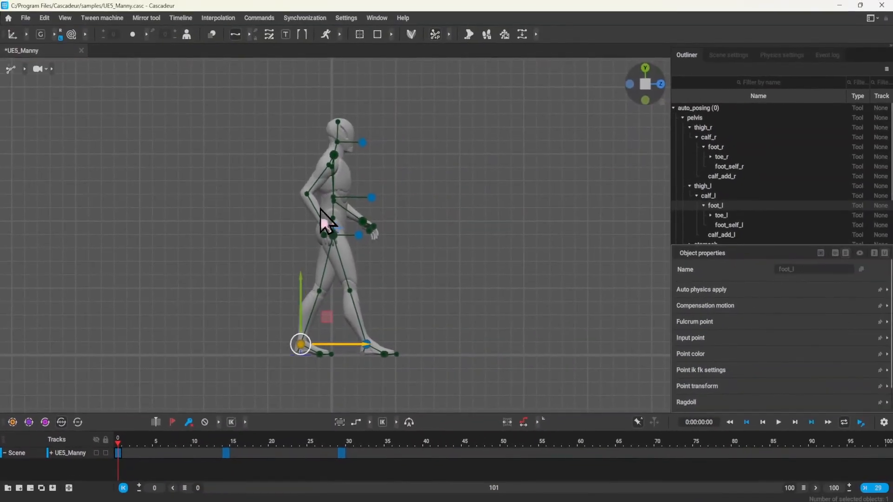
Select all the character's main control points at frame 0, go to the key frame at frame 29 and clear the selection.
{"action": "left_click_drag", "start_coordinate": [457, 99], "coordinate": [227, 382]}
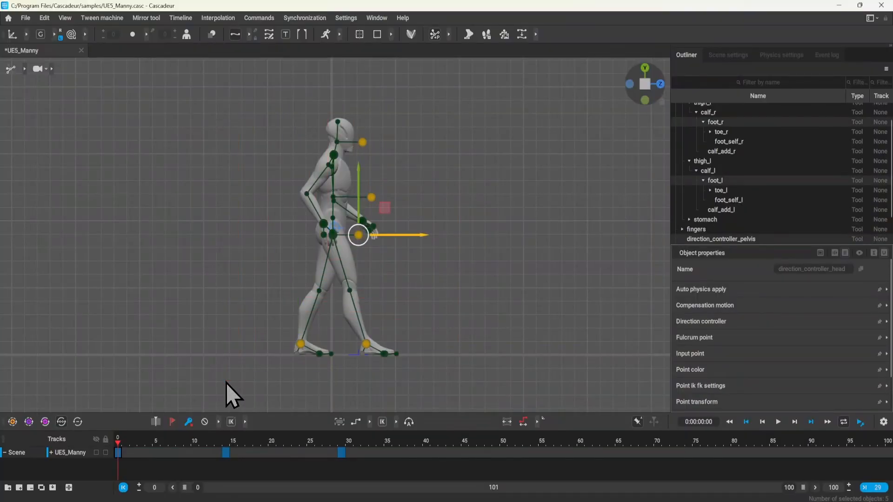
{"action": "left_click", "coordinate": [344, 455]}
{"action": "left_click", "coordinate": [486, 328]}
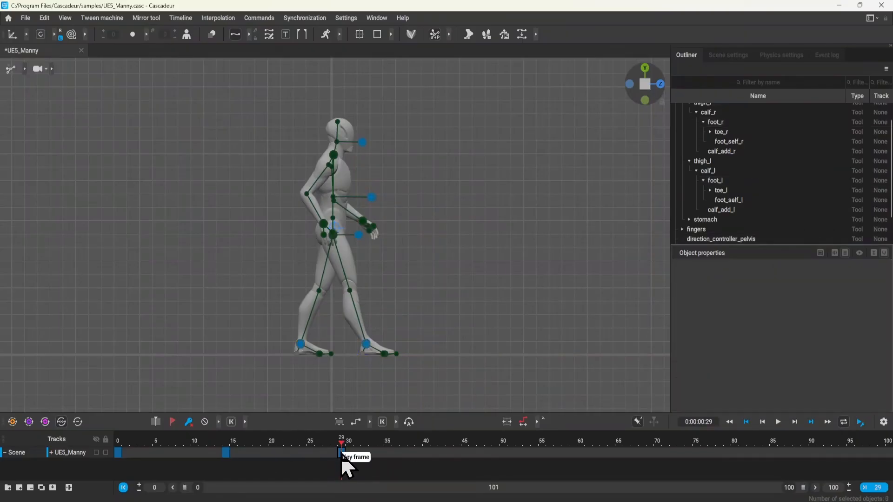
Set the mirror plane to YZ and mirror only the left foot's control point on the current frame 29.
{"action": "left_click", "coordinate": [660, 84]}
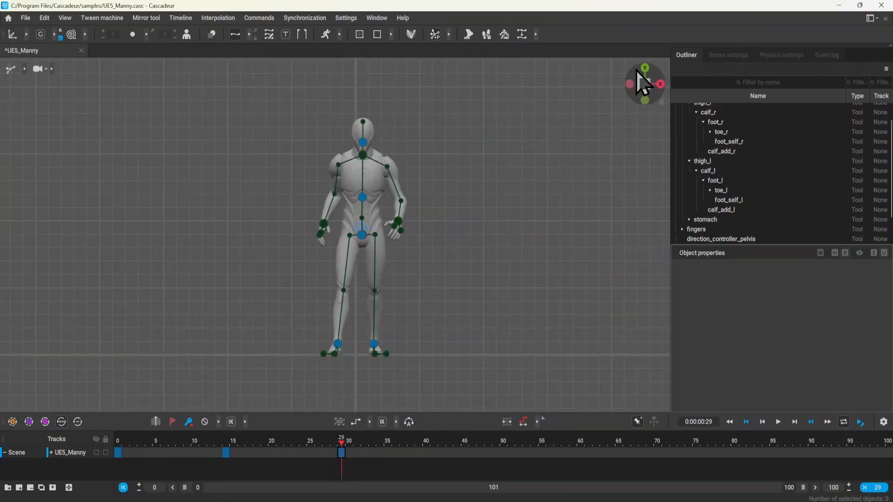
{"action": "left_click", "coordinate": [629, 84]}
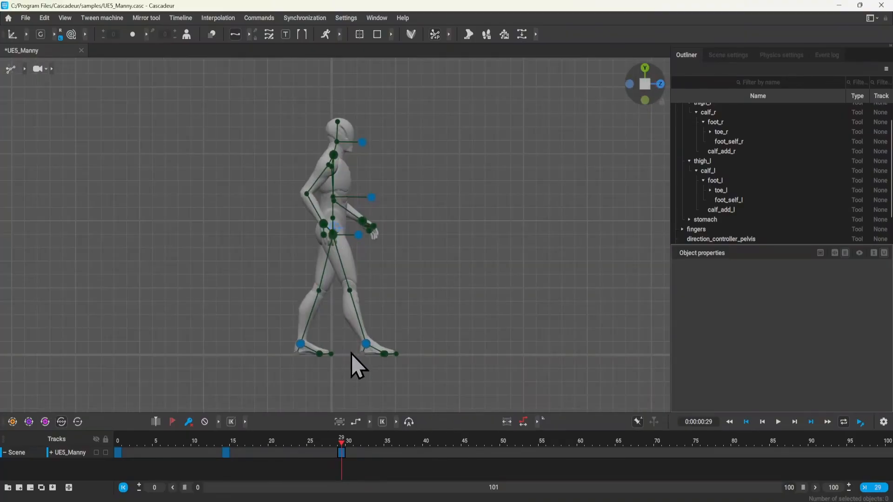
{"action": "left_click", "coordinate": [301, 344]}
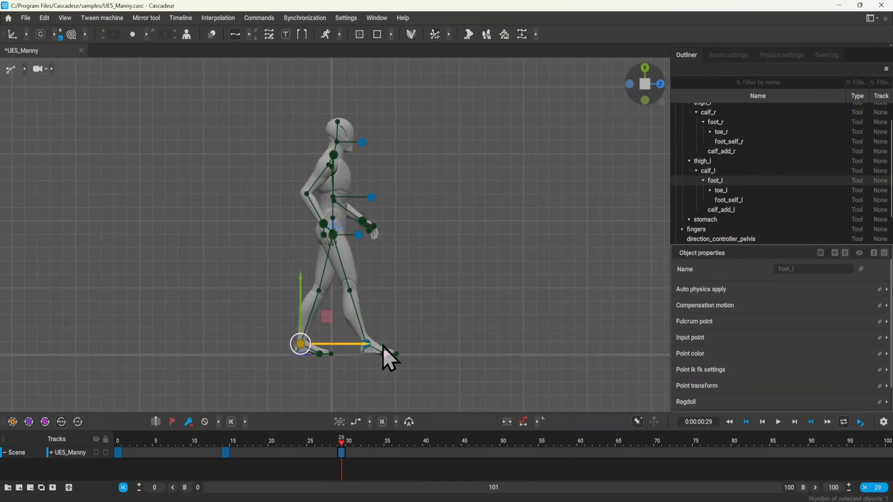
{"action": "left_click", "coordinate": [661, 85]}
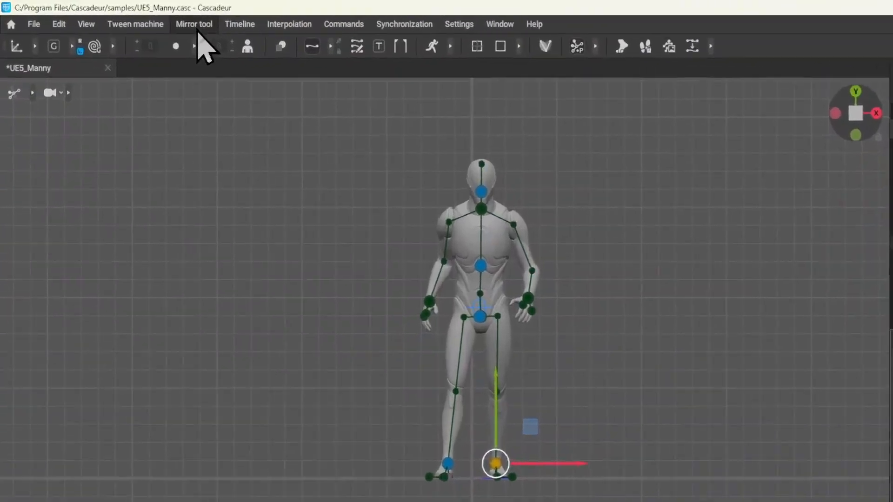
{"action": "left_click", "coordinate": [292, 41]}
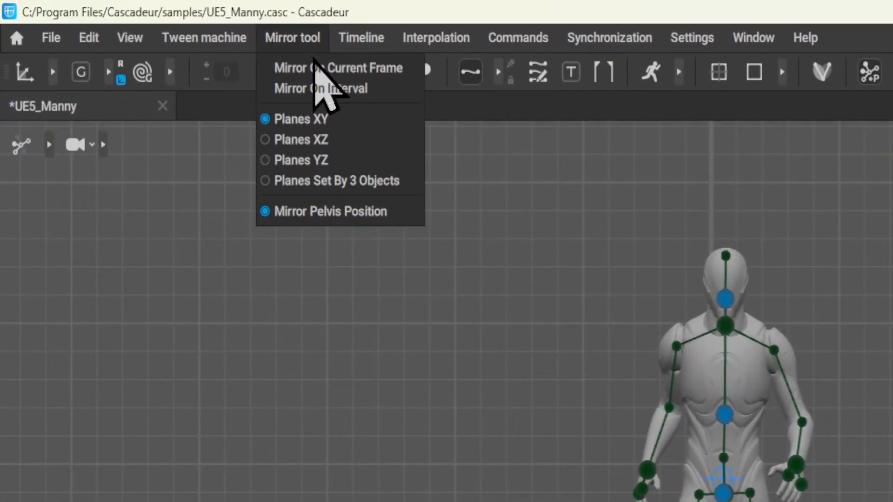
{"action": "left_click", "coordinate": [299, 162]}
{"action": "left_click", "coordinate": [317, 70]}
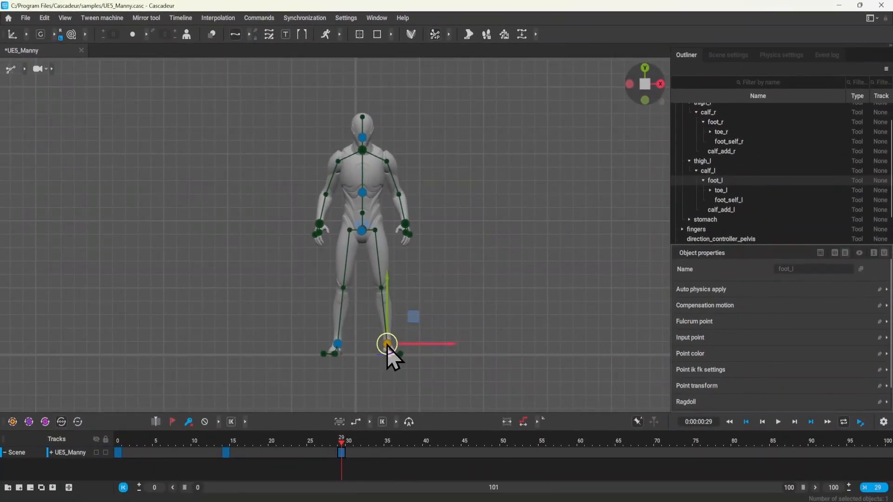
{"action": "left_click", "coordinate": [388, 372]}
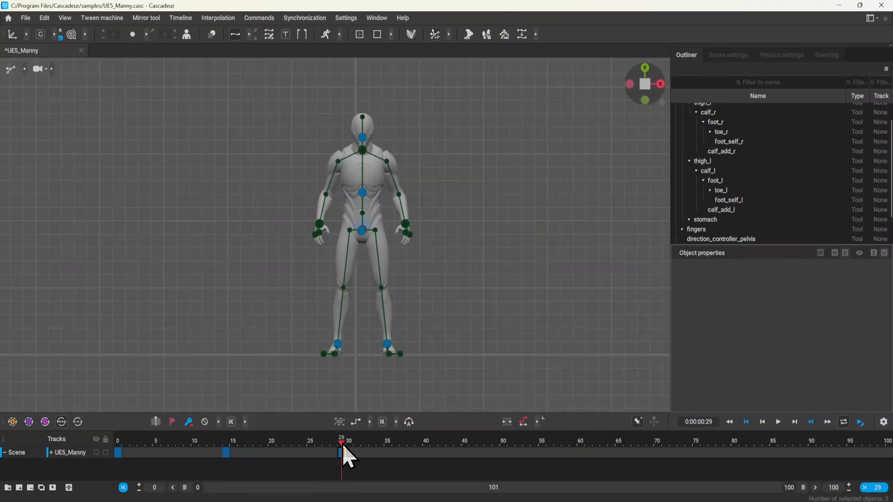
Copy the stride pose of all the main control points from frame 0 onto the key frame at frame 29.
{"action": "left_click_drag", "start_coordinate": [344, 447], "coordinate": [119, 450]}
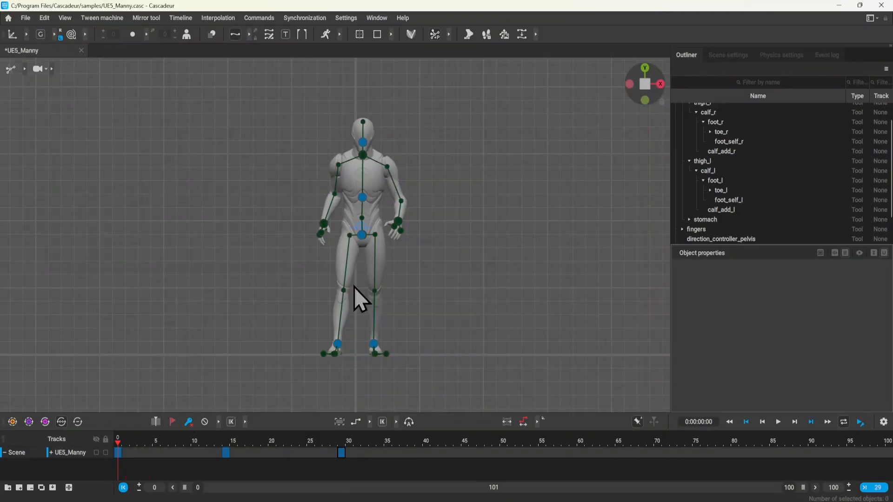
{"action": "left_click_drag", "start_coordinate": [442, 93], "coordinate": [235, 408]}
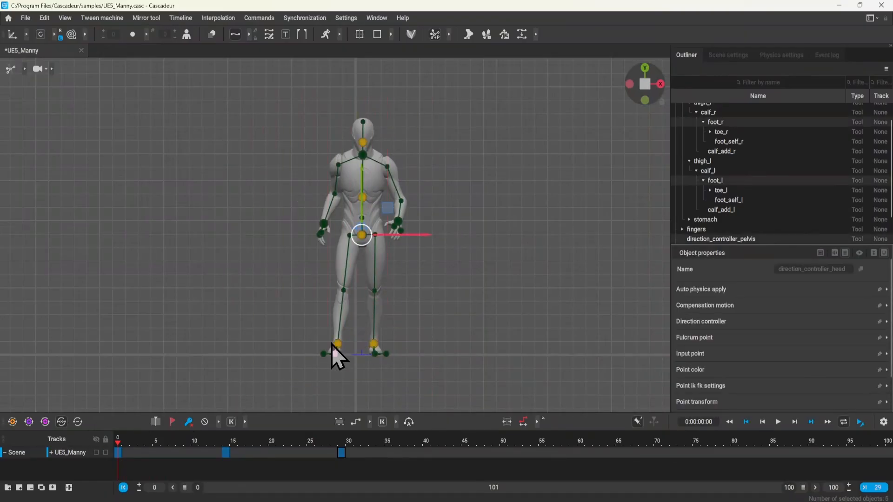
{"action": "left_click", "coordinate": [342, 463]}
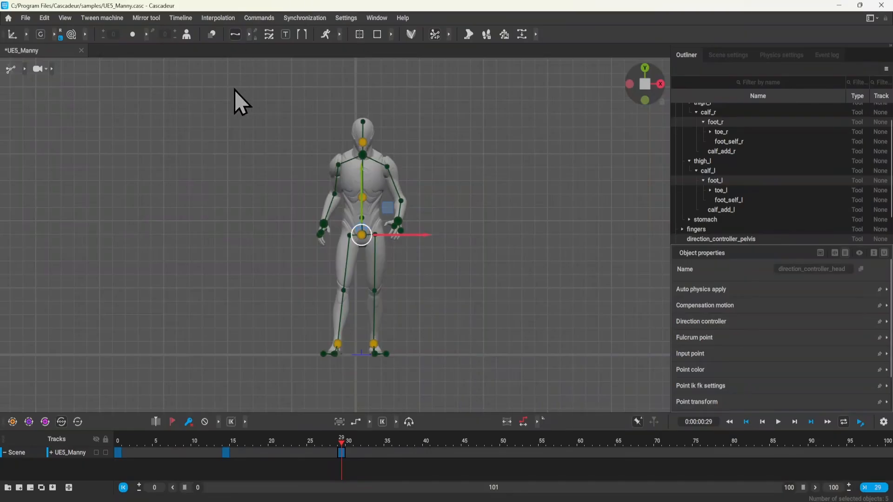
Mirror all the selected main control points across the YZ plane on the current frame 29.
{"action": "left_click_drag", "start_coordinate": [481, 84], "coordinate": [266, 391]}
{"action": "left_click", "coordinate": [155, 20]}
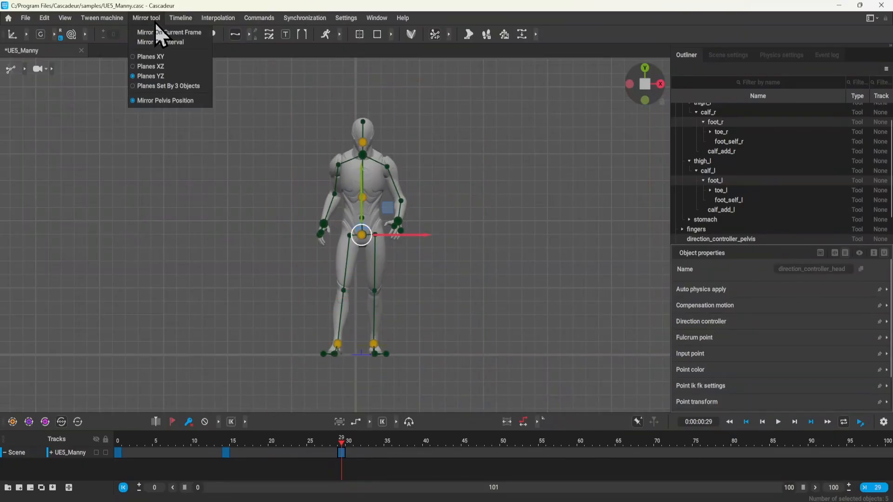
{"action": "left_click", "coordinate": [177, 31]}
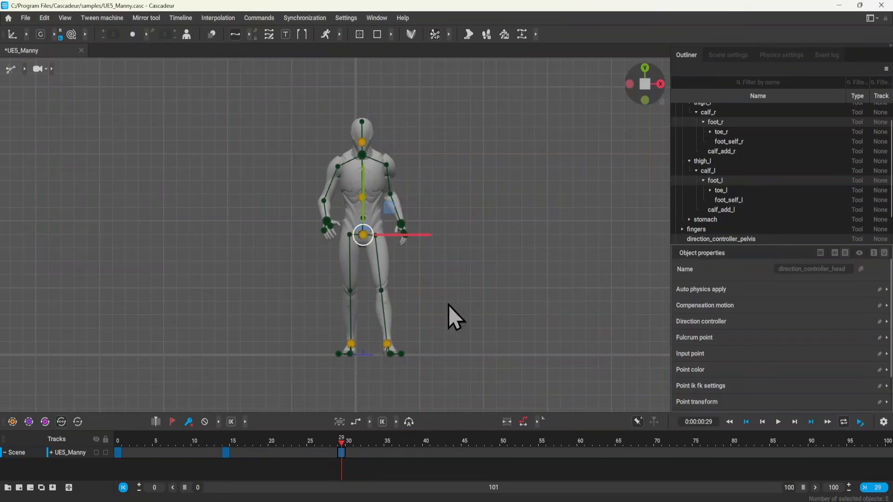
Examine the mirrored stride from the side and compare it with the pose at frame 0.
{"action": "left_click", "coordinate": [629, 84]}
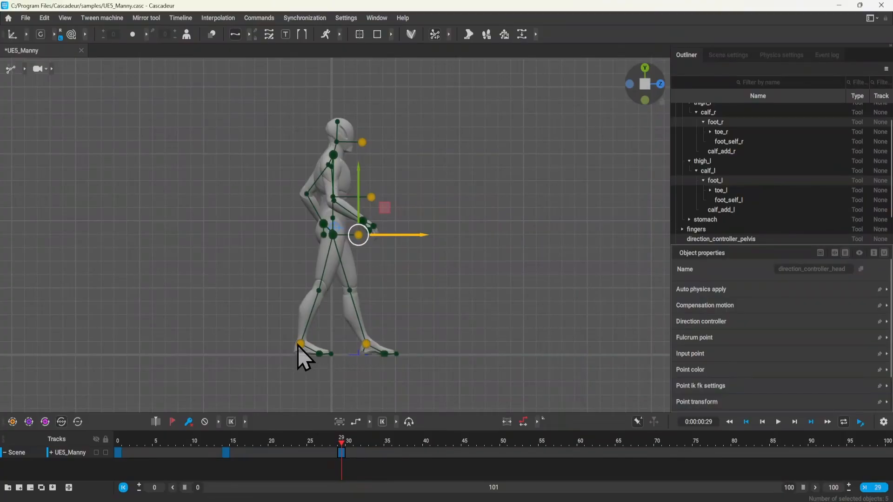
{"action": "left_click", "coordinate": [423, 278]}
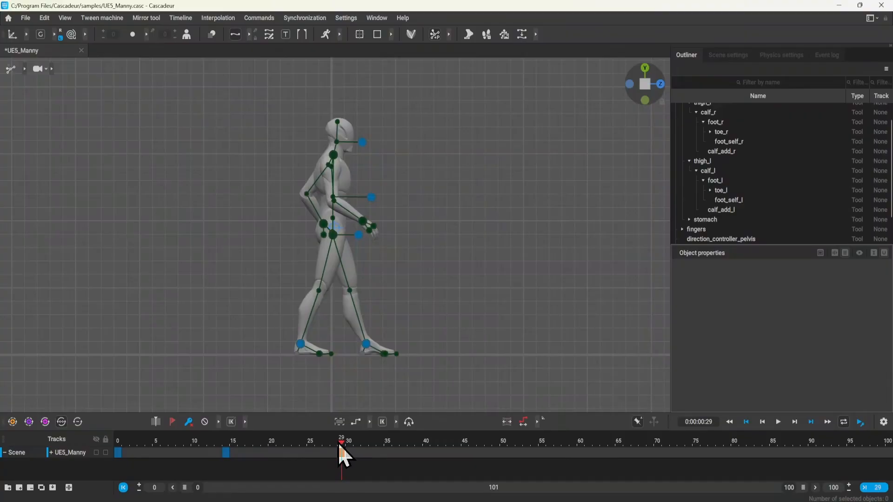
{"action": "left_click_drag", "start_coordinate": [343, 455], "coordinate": [116, 424]}
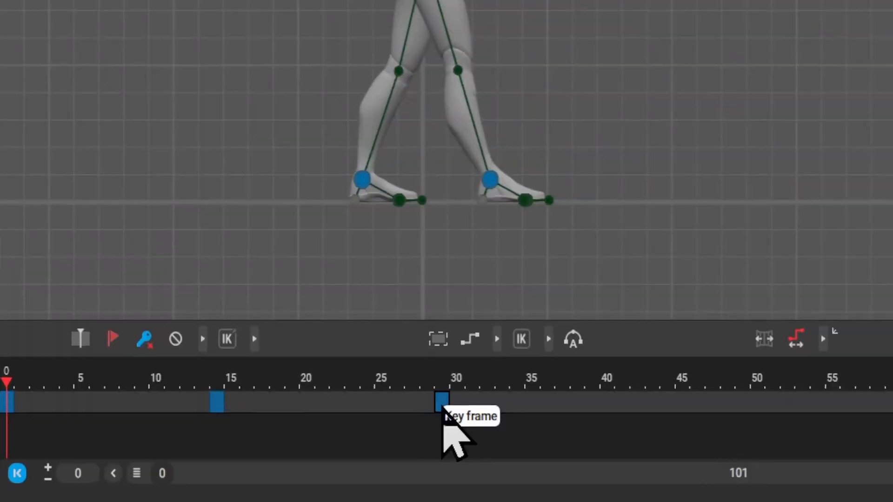
Select the UE5_Manny interval from frame 0 to frame 29 and apply the pink wave-shaped interpolation type to it.
{"action": "left_click", "coordinate": [342, 454]}
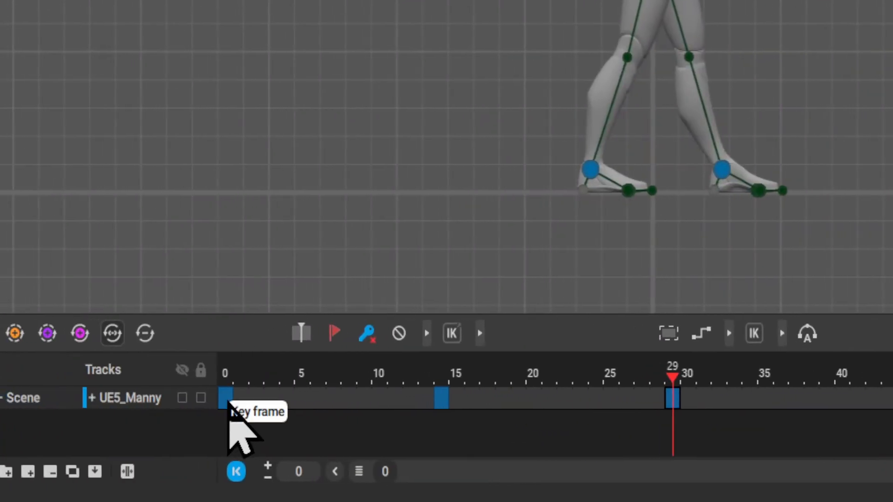
{"action": "left_click", "coordinate": [236, 401], "text": "shift"}
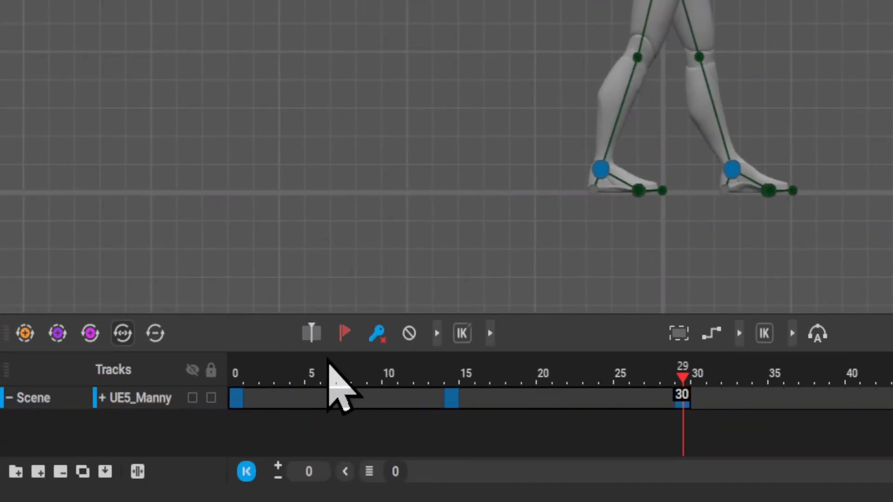
{"action": "left_click", "coordinate": [436, 333]}
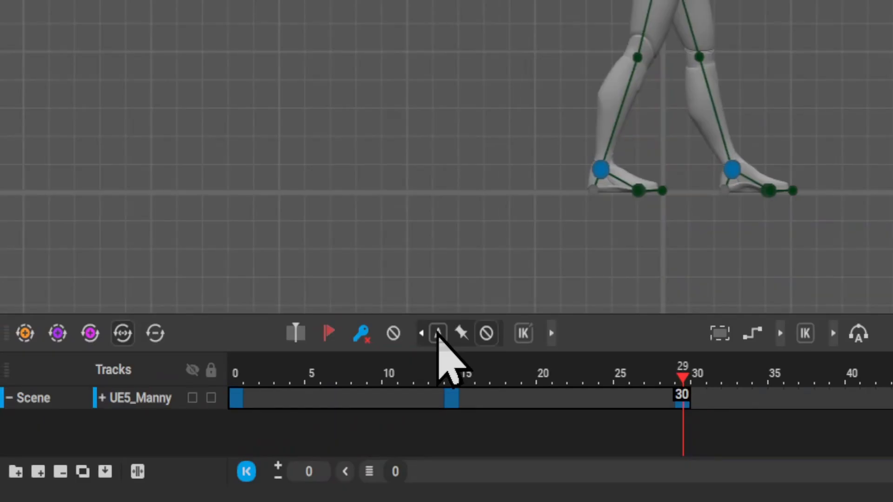
{"action": "left_click", "coordinate": [553, 336]}
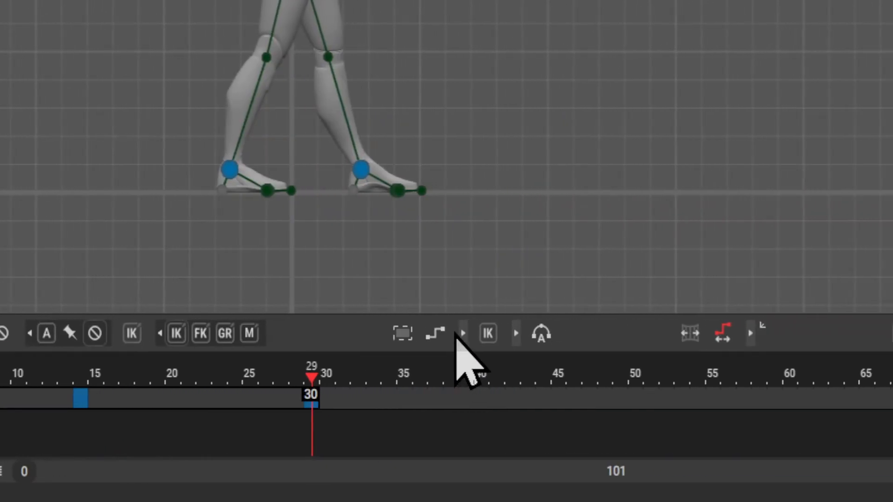
{"action": "left_click", "coordinate": [483, 333]}
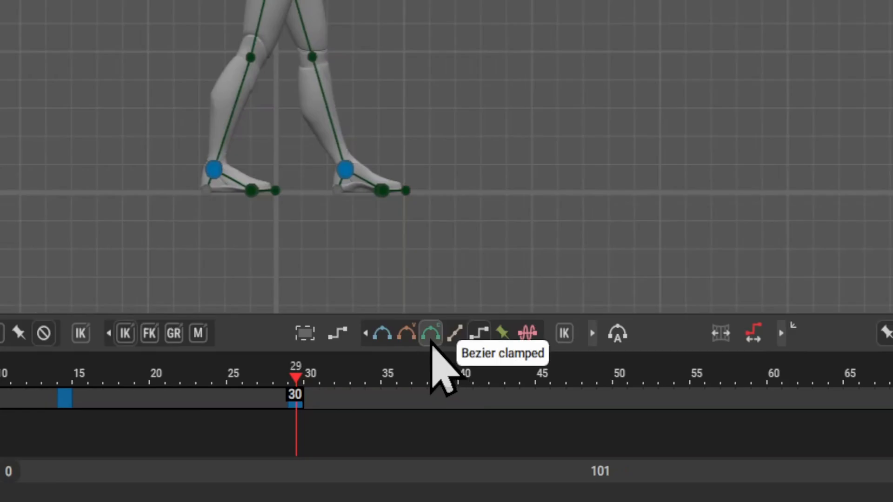
{"action": "left_click", "coordinate": [459, 335]}
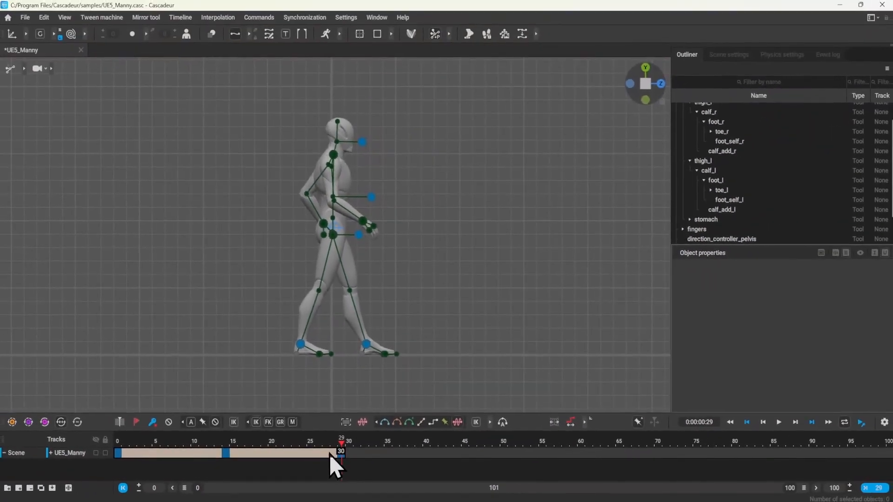
Play the walk animation from frame 0 to review the interpolated motion.
{"action": "left_click_drag", "start_coordinate": [343, 448], "coordinate": [118, 451]}
{"action": "key", "text": "space"}
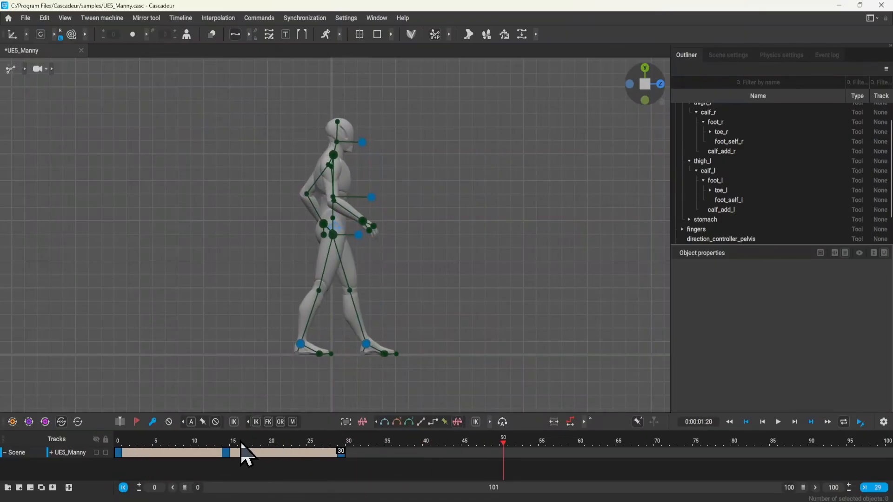
{"action": "left_click_drag", "start_coordinate": [242, 445], "coordinate": [116, 457]}
{"action": "key", "text": "space"}
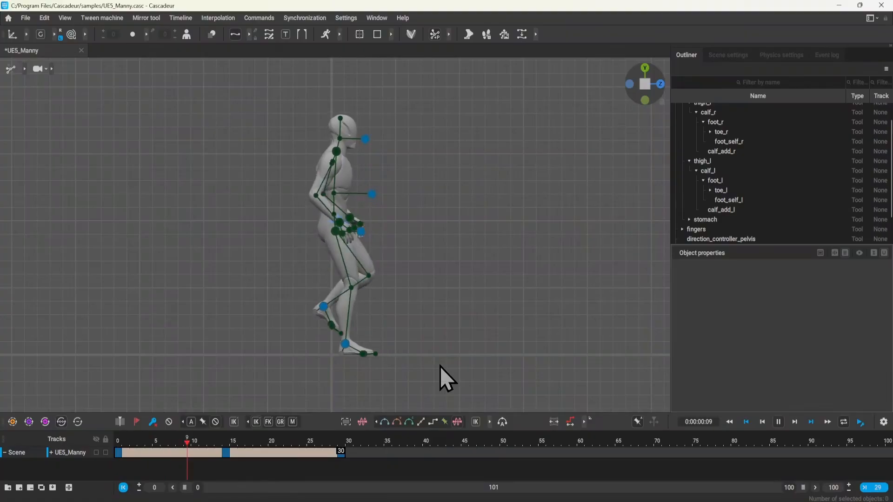
Replay the walk from frame 0 and apply the green arc interpolation marked C to the frame 0 to 29 interval.
{"action": "left_click_drag", "start_coordinate": [324, 442], "coordinate": [101, 425]}
{"action": "key", "text": "space"}
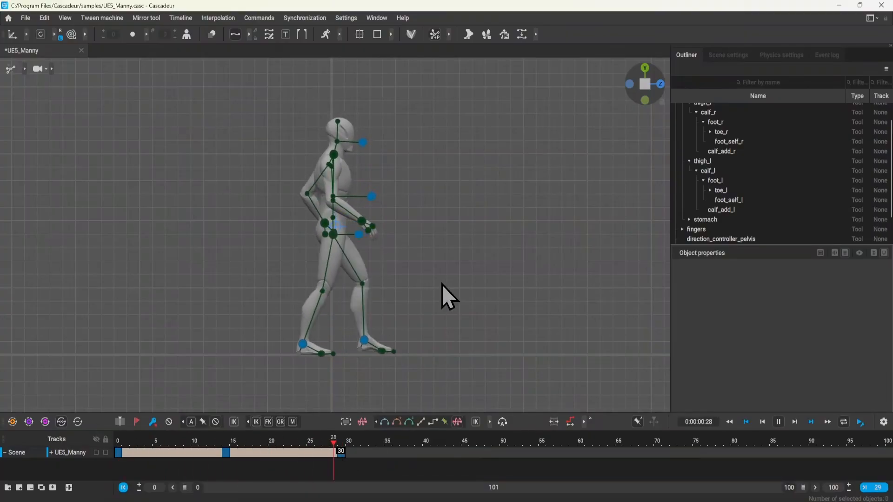
{"action": "left_click", "coordinate": [342, 454]}
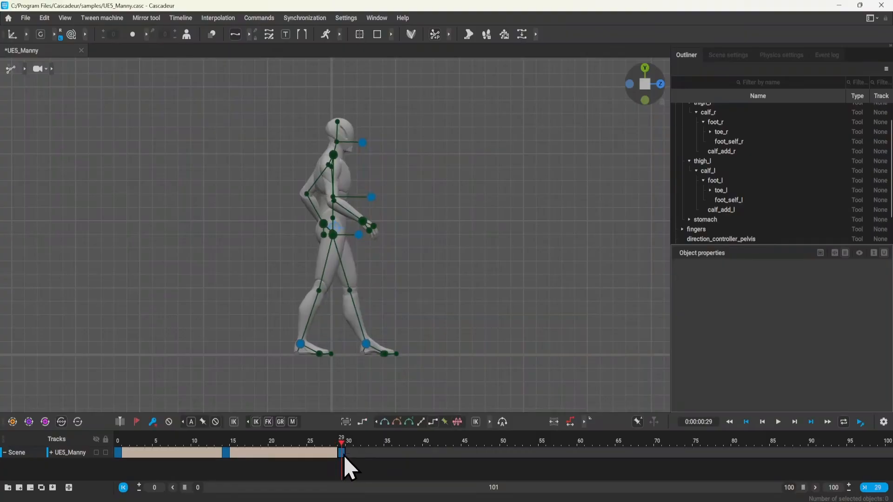
{"action": "left_click", "coordinate": [115, 454]}
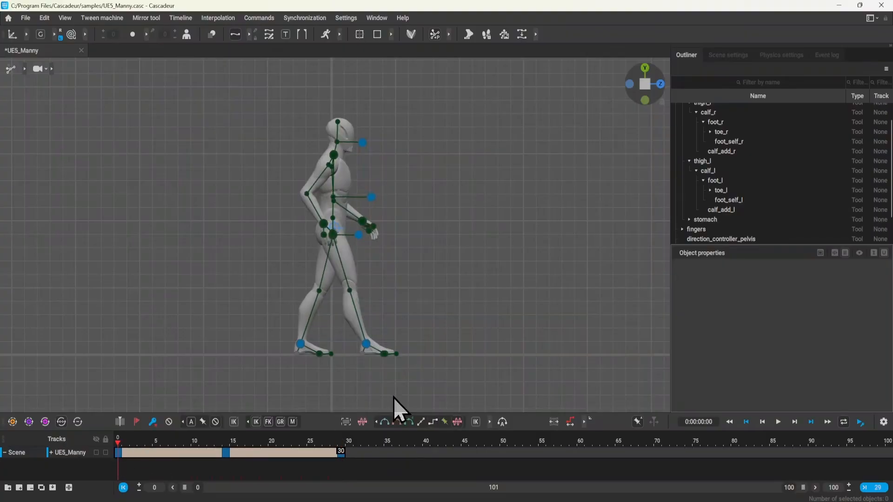
{"action": "left_click", "coordinate": [398, 423]}
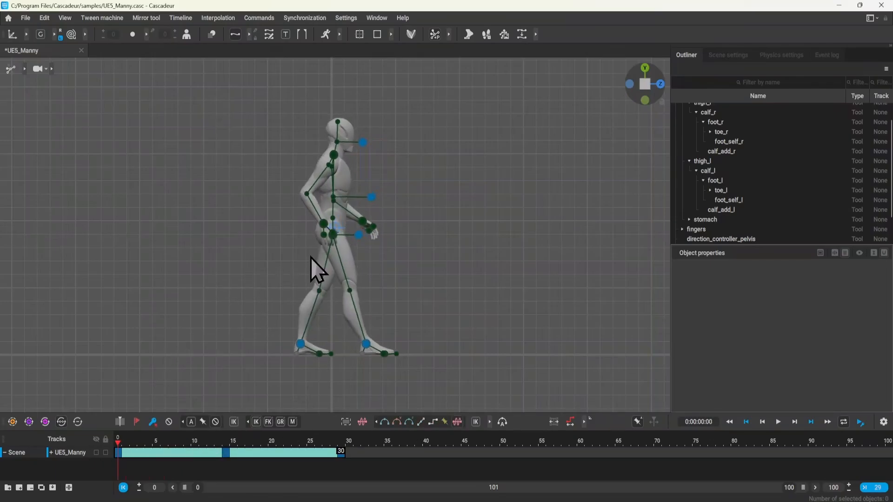
Play and scrub the walk between frames 0 and 29 to examine the motion with the new interpolation.
{"action": "key", "text": "space"}
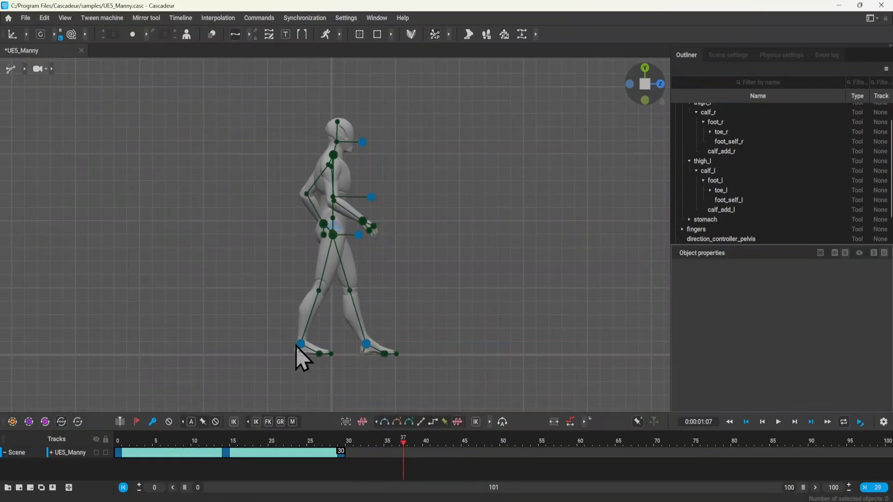
{"action": "left_click_drag", "start_coordinate": [343, 459], "coordinate": [116, 419]}
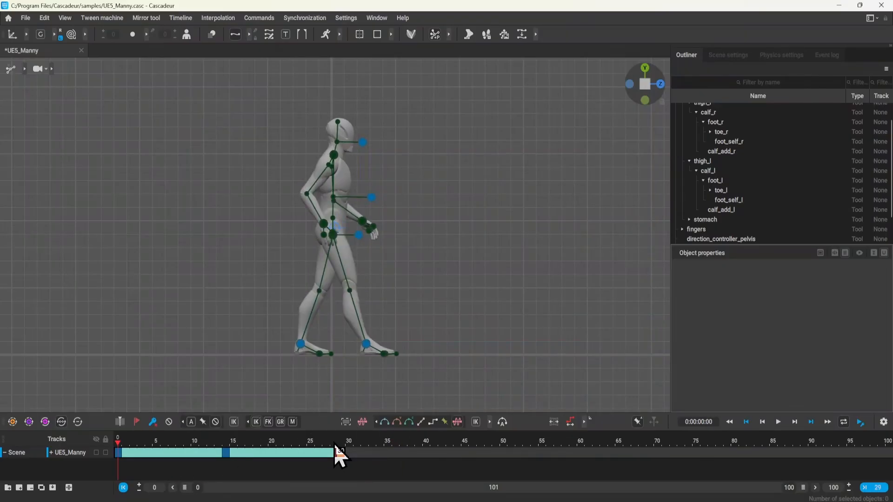
{"action": "left_click_drag", "start_coordinate": [343, 454], "coordinate": [125, 437]}
{"action": "key", "text": "space"}
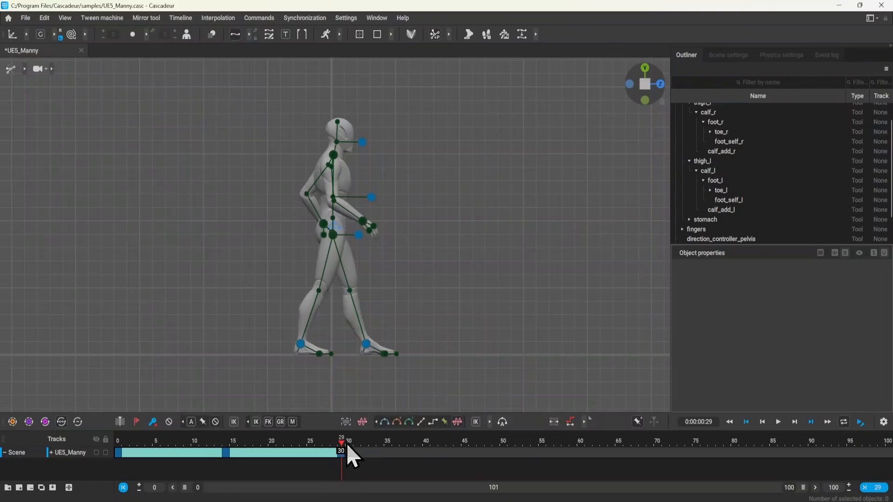
Try duplicating the frame 0 to 29 interval to frames 30 to 59, and delete the duplicate.
{"action": "left_click_drag", "start_coordinate": [345, 448], "coordinate": [342, 470]}
{"action": "left_click", "coordinate": [340, 462]}
{"action": "left_click", "coordinate": [339, 457]}
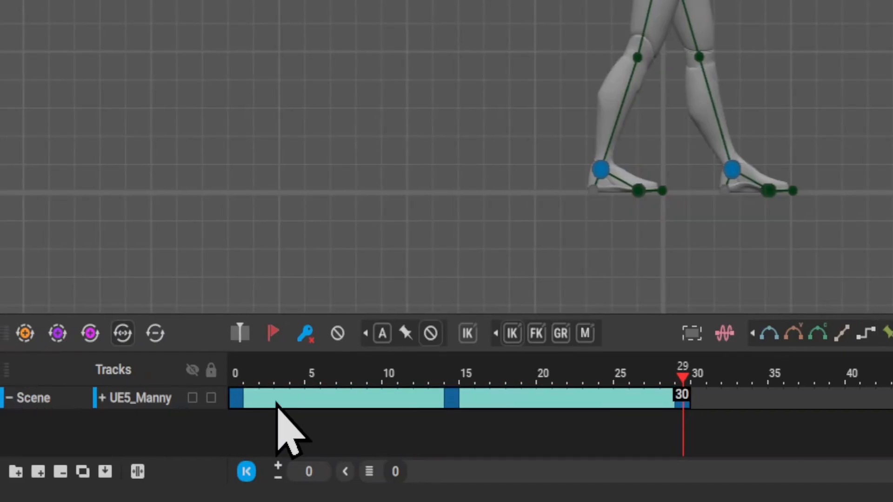
{"action": "left_click", "coordinate": [452, 400]}
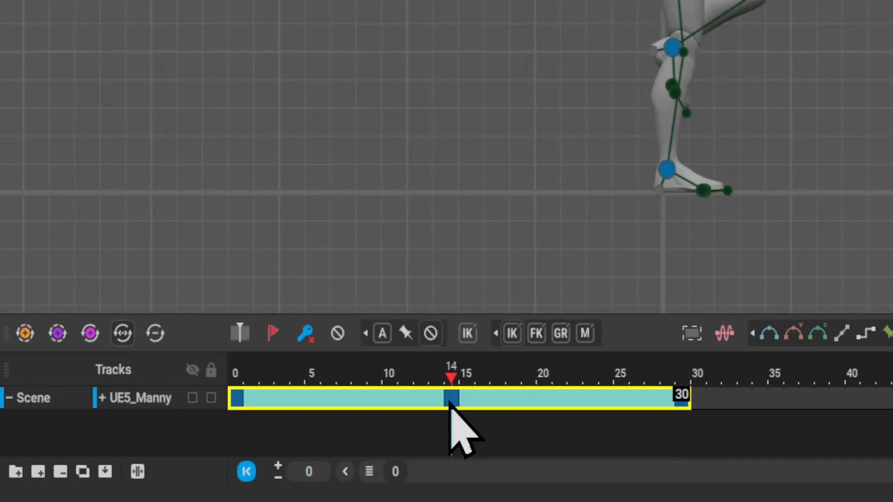
{"action": "left_click_drag", "start_coordinate": [450, 400], "coordinate": [797, 400]}
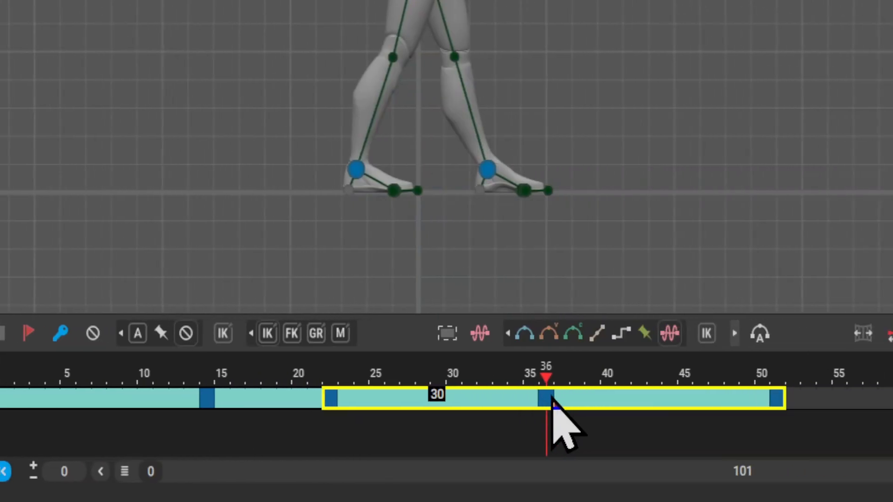
{"action": "left_click_drag", "start_coordinate": [554, 406], "coordinate": [456, 406]}
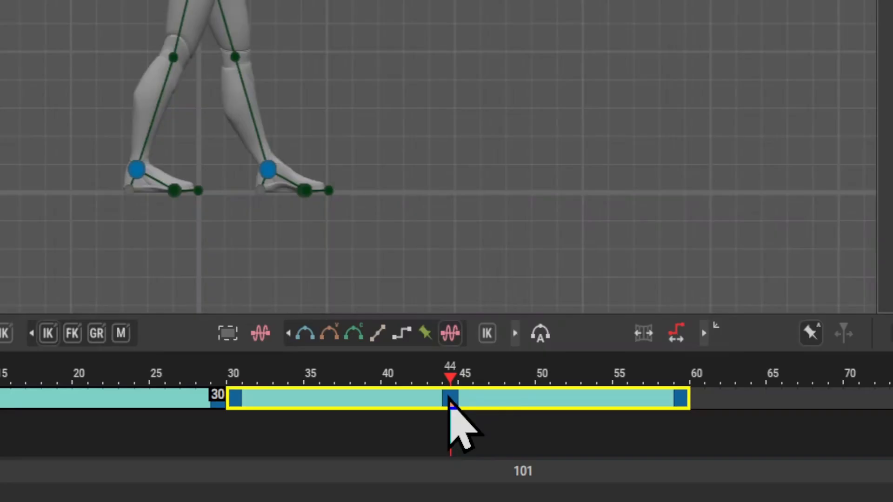
{"action": "key", "text": "Delete"}
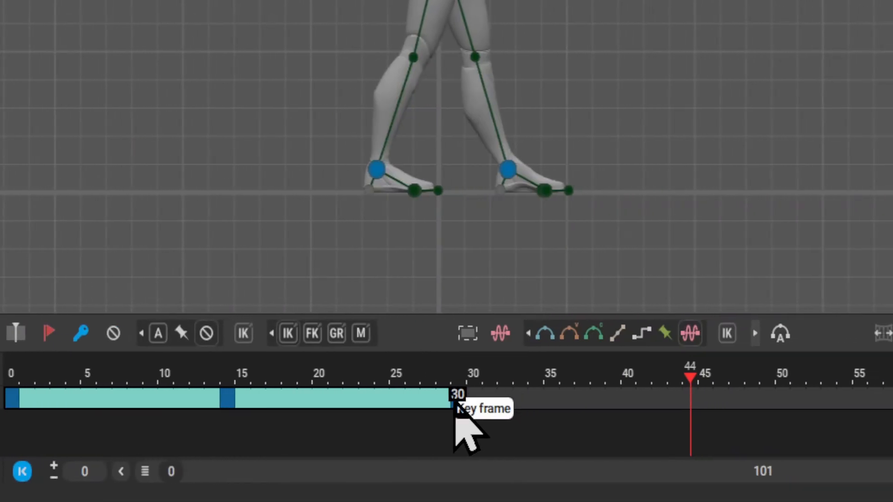
Duplicate the UE5_Manny interval from frame 0 to 29 and place the copy at frames 30 to 59.
{"action": "left_click", "coordinate": [546, 403]}
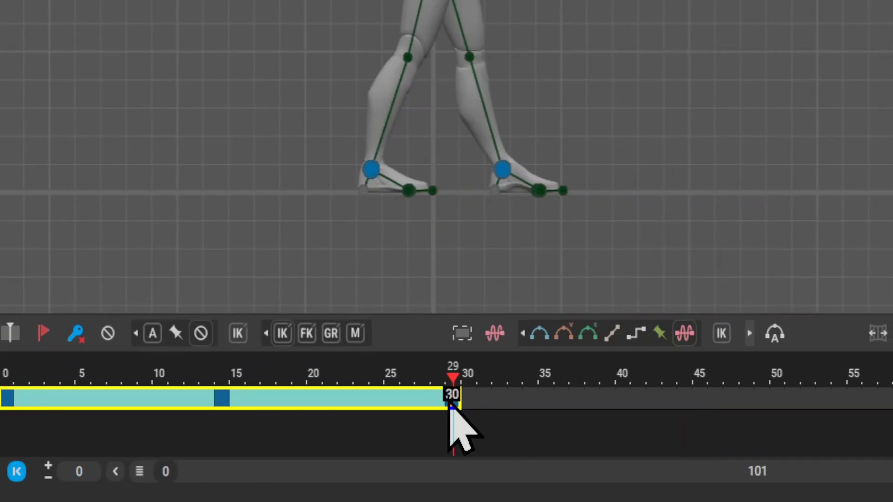
{"action": "left_click_drag", "start_coordinate": [449, 408], "coordinate": [883, 412]}
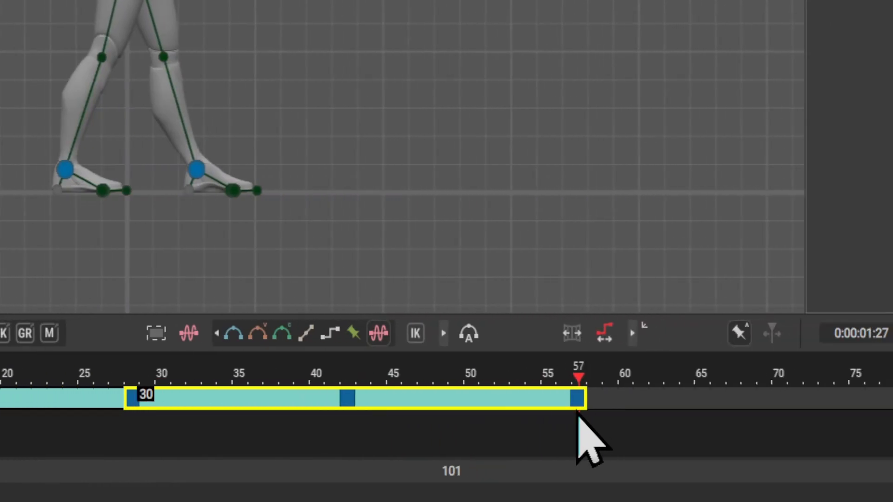
{"action": "left_click_drag", "start_coordinate": [579, 413], "coordinate": [612, 413]}
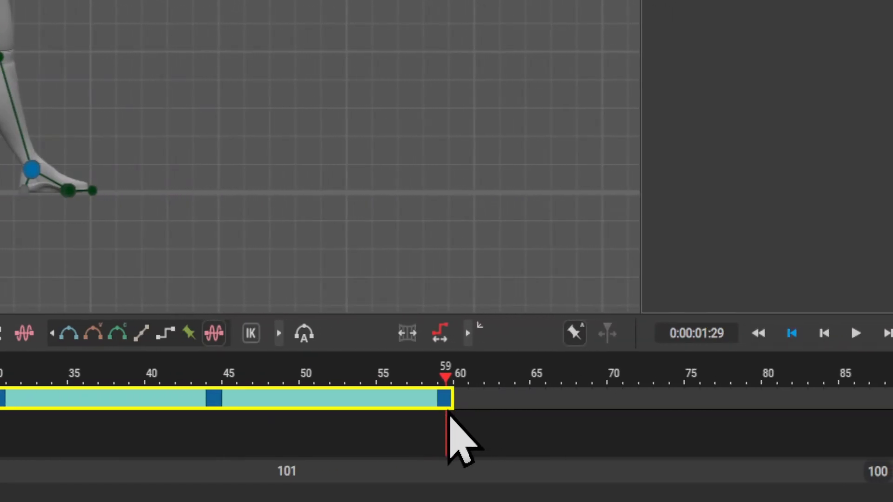
{"action": "left_click_drag", "start_coordinate": [448, 411], "coordinate": [460, 412]}
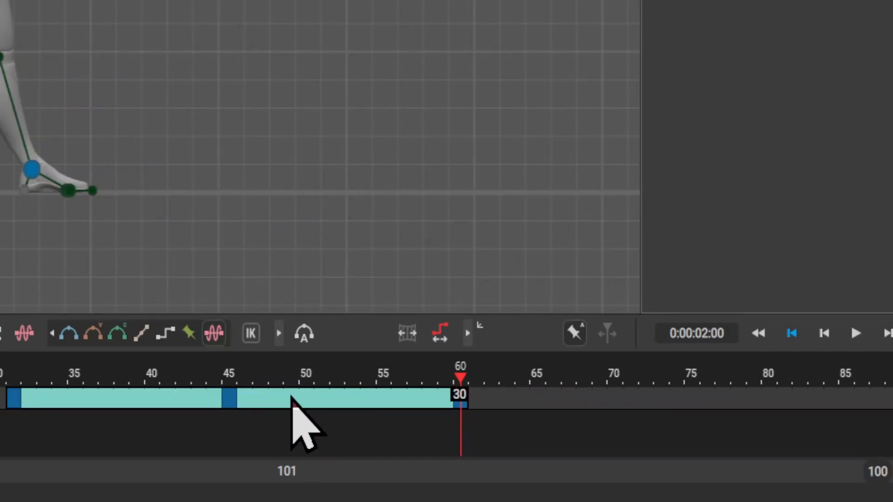
{"action": "left_click", "coordinate": [309, 399]}
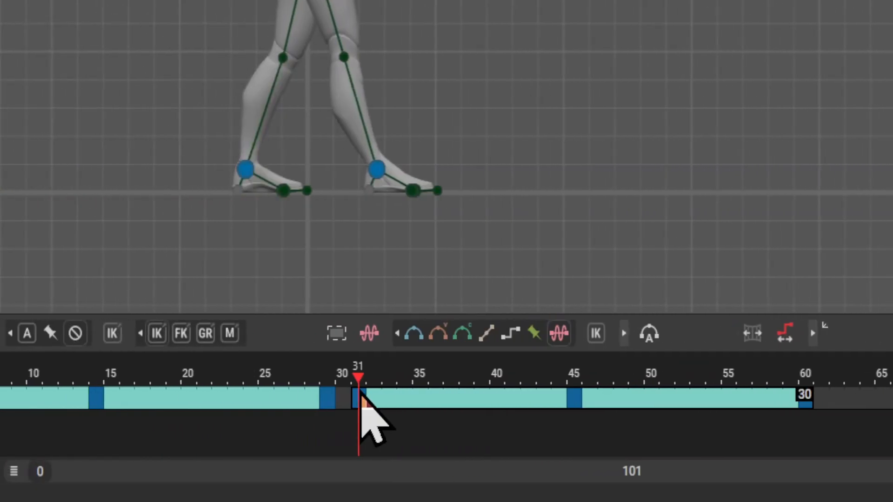
{"action": "left_click", "coordinate": [430, 399]}
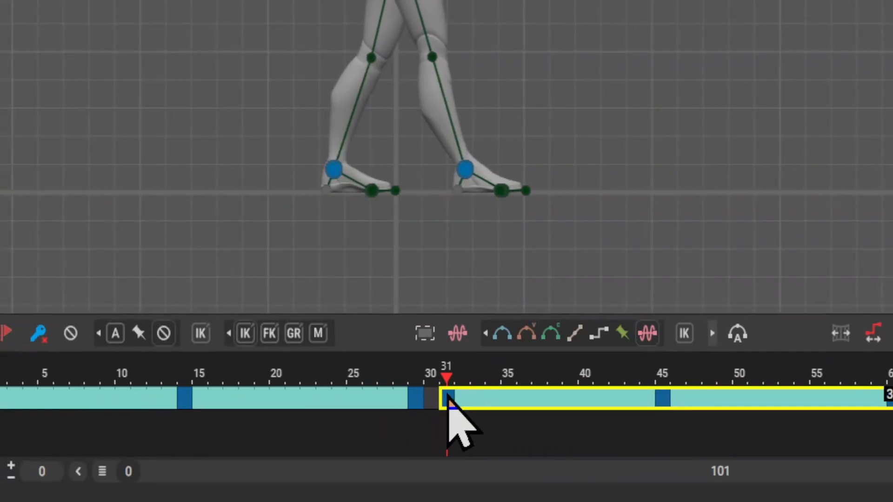
{"action": "left_click_drag", "start_coordinate": [441, 398], "coordinate": [435, 401]}
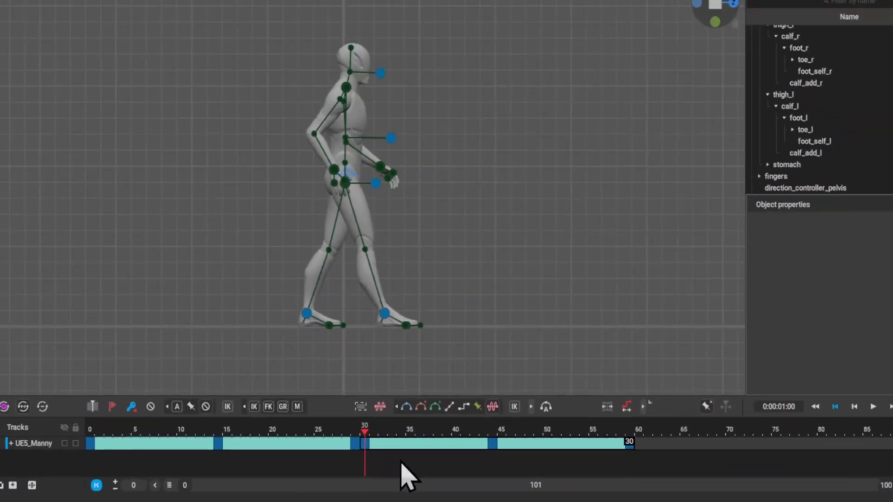
Play the extended animation through frame 59 to check the repeated step.
{"action": "key", "text": "space"}
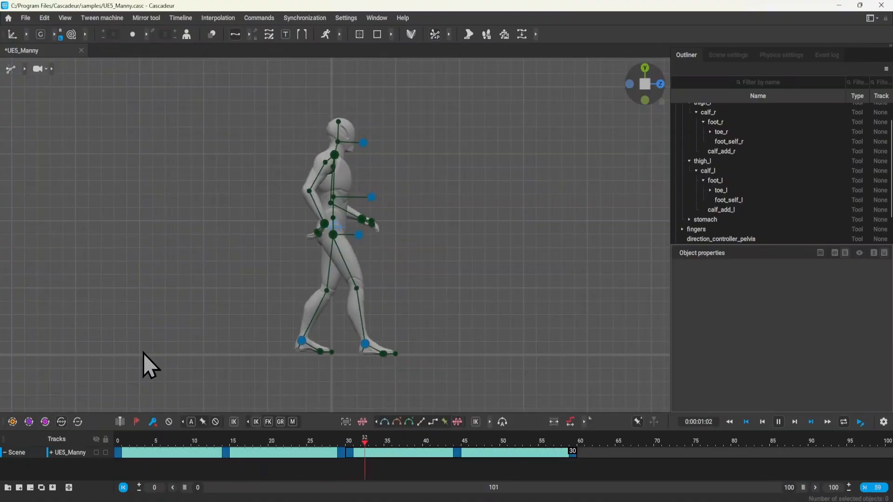
{"action": "key", "text": "space"}
{"action": "key", "text": "space"}
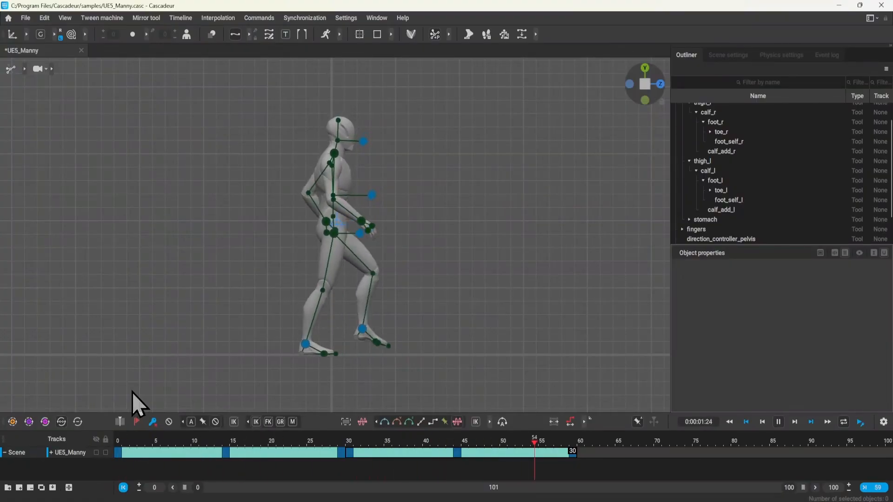
Select the character's main control points and mirror them across the YZ plane over the interval from frame 30 to frame 59.
{"action": "left_click", "coordinate": [349, 452]}
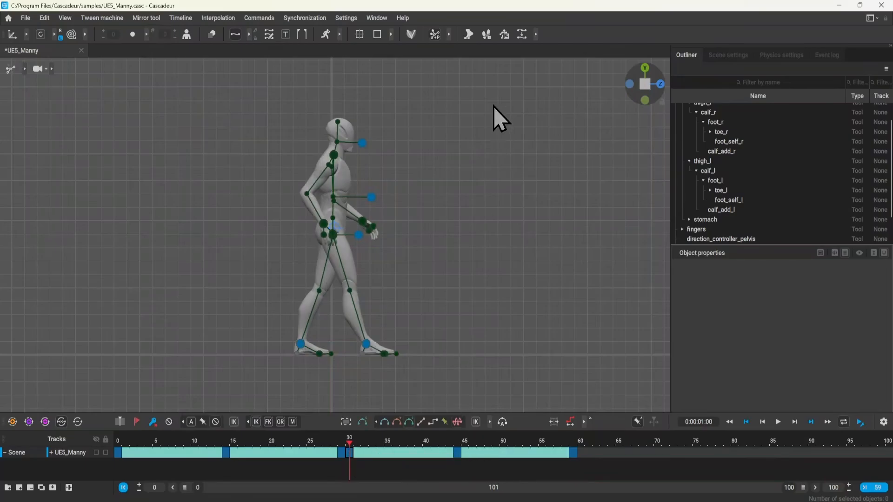
{"action": "left_click_drag", "start_coordinate": [491, 76], "coordinate": [237, 386]}
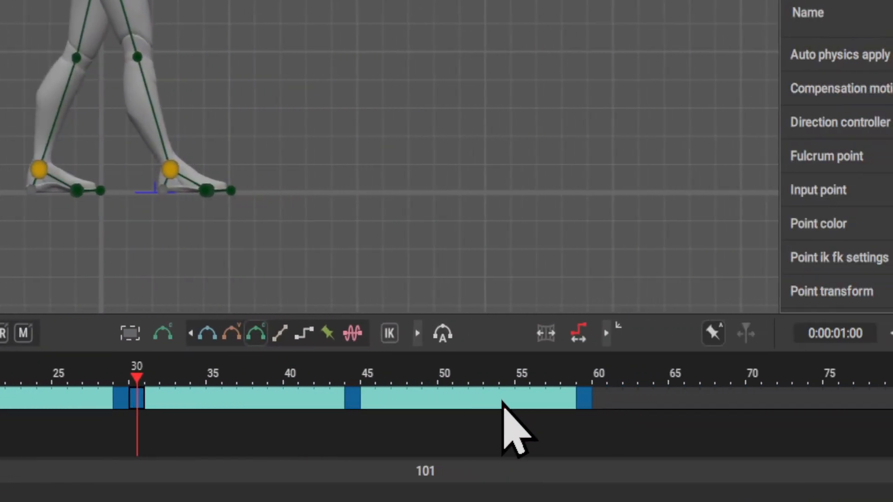
{"action": "left_click", "coordinate": [584, 403], "text": "shift"}
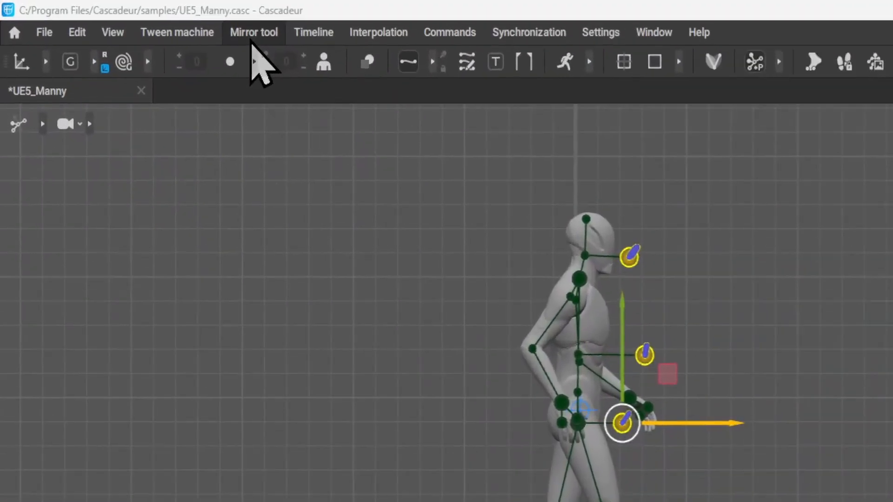
{"action": "left_click", "coordinate": [145, 21]}
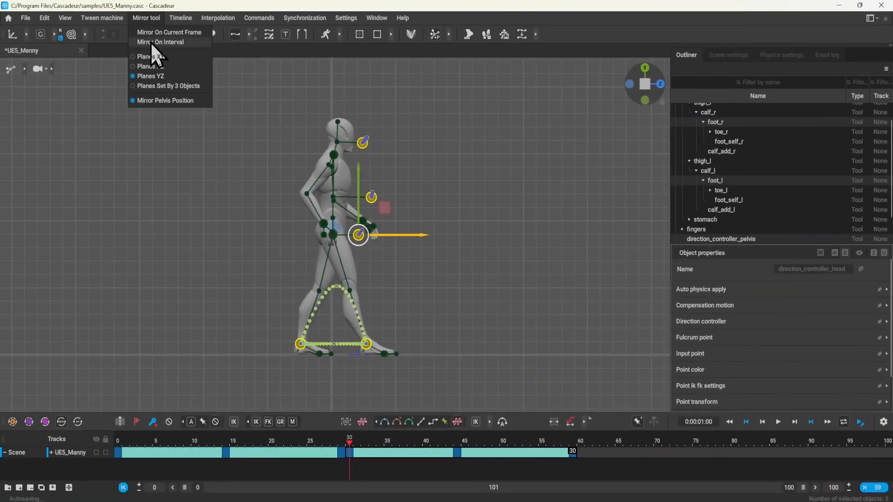
{"action": "left_click", "coordinate": [151, 43]}
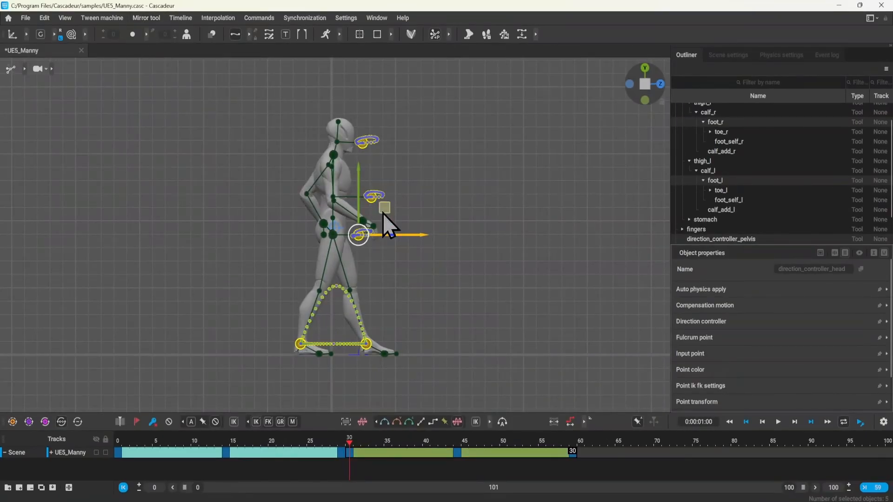
Select the complete walk interval from frame 0 to frame 59 and set the timeline's end frame to 60.
{"action": "left_click_drag", "start_coordinate": [354, 447], "coordinate": [567, 403]}
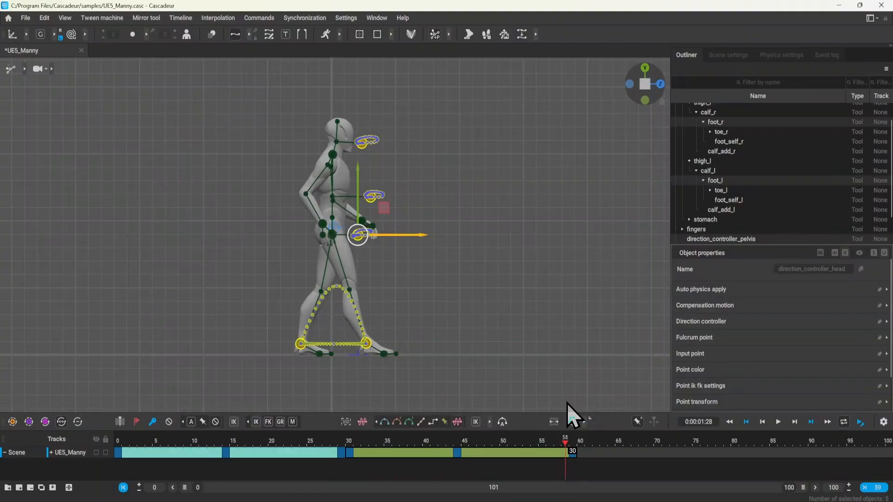
{"action": "left_click", "coordinate": [117, 458]}
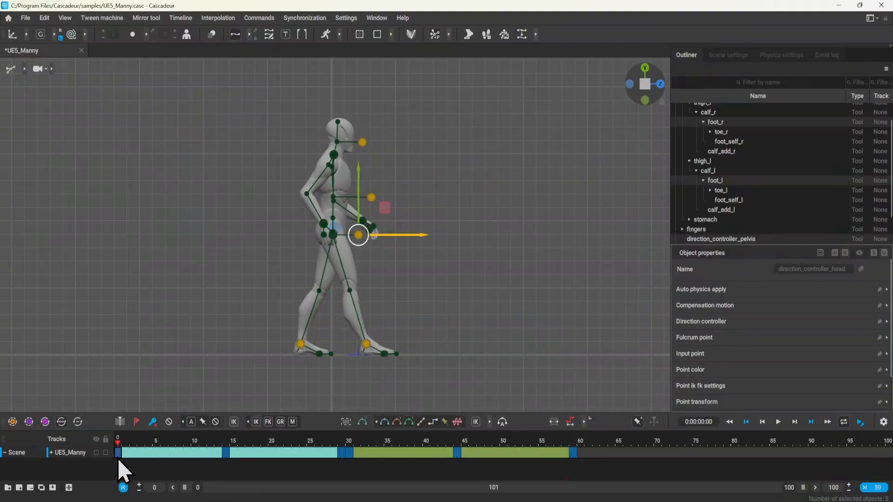
{"action": "left_click", "coordinate": [578, 456], "text": "shift"}
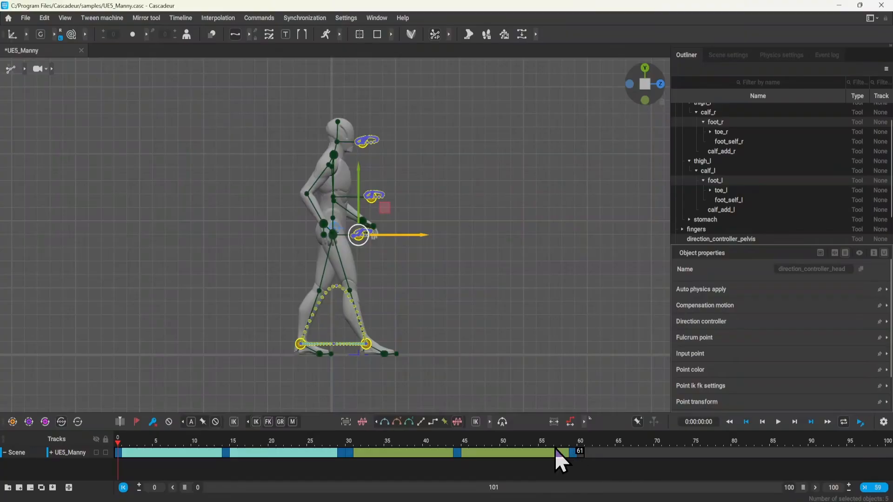
{"action": "left_click", "coordinate": [121, 456]}
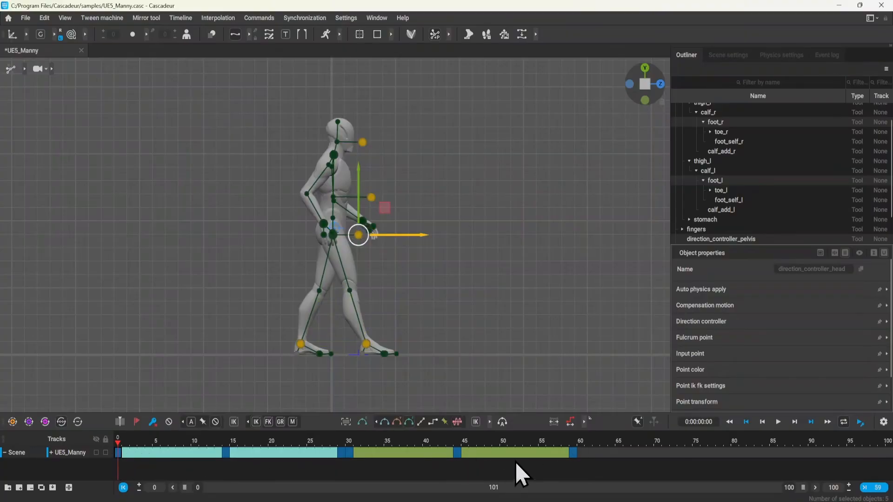
{"action": "left_click", "coordinate": [576, 454]}
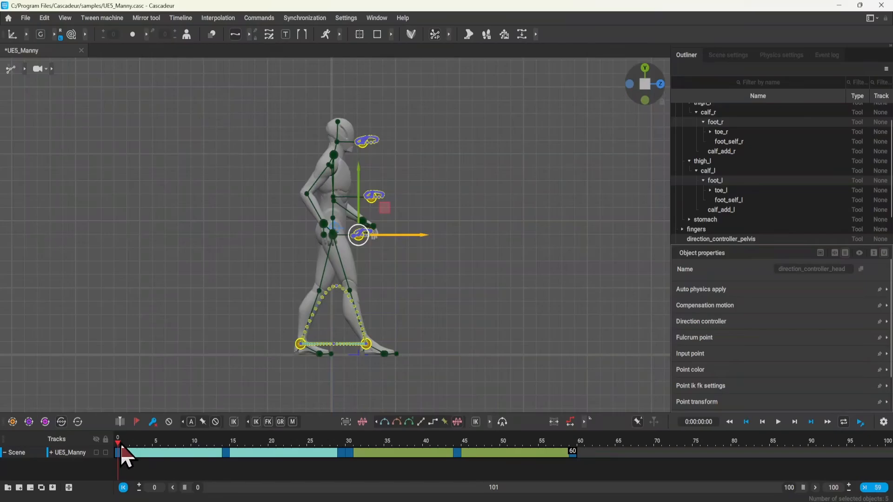
{"action": "left_click_drag", "start_coordinate": [122, 456], "coordinate": [577, 461]}
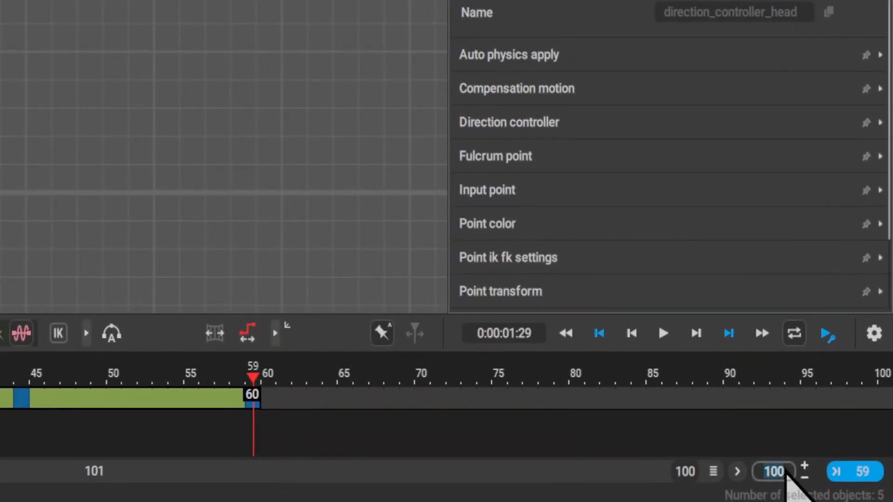
{"action": "key", "text": "Return"}
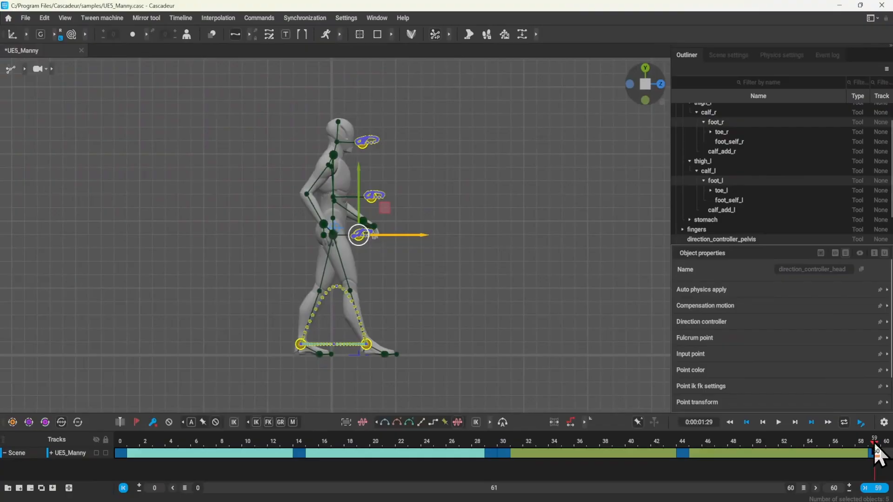
Deselect the control points and play the full walk cycle, watching it from the side and from the front.
{"action": "left_click_drag", "start_coordinate": [859, 399], "coordinate": [0, 393]}
{"action": "left_click", "coordinate": [135, 256]}
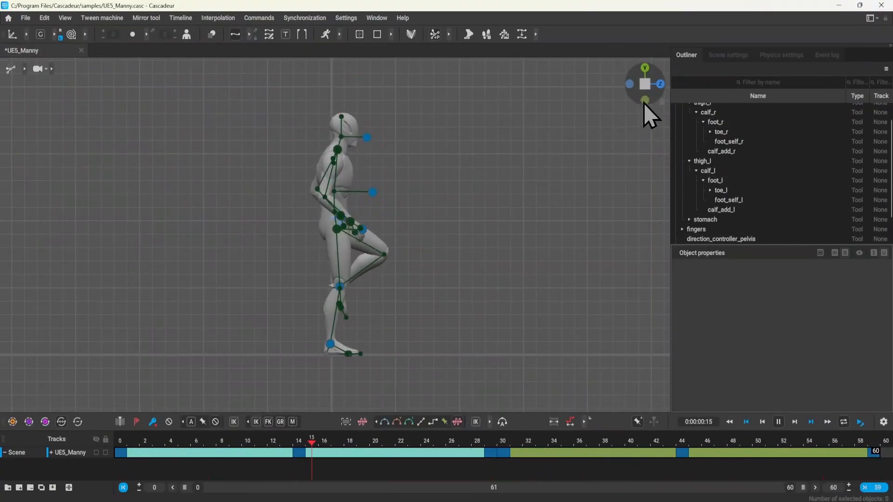
{"action": "left_click", "coordinate": [661, 84]}
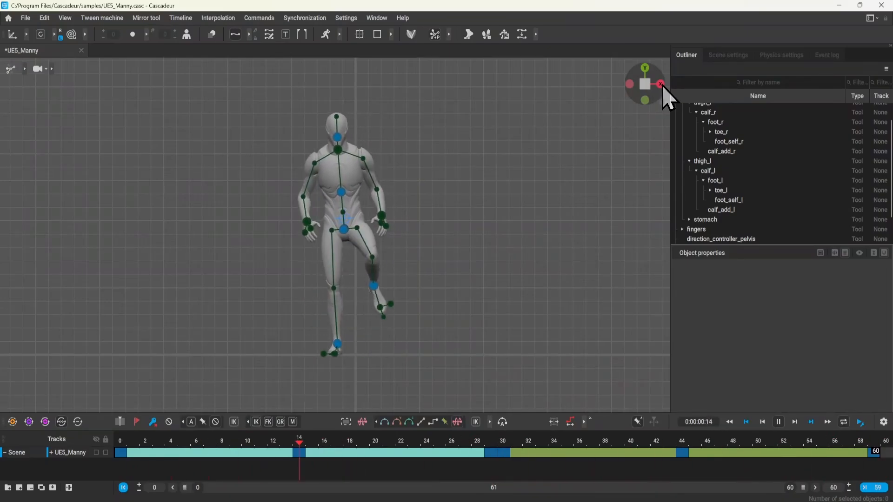
Review the playing walk cycle from the side and back views.
{"action": "left_click", "coordinate": [662, 86]}
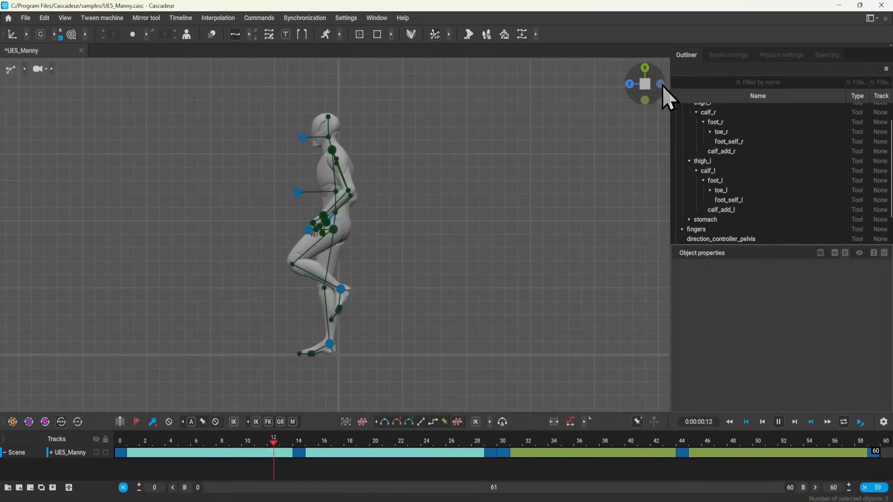
{"action": "left_click", "coordinate": [662, 86]}
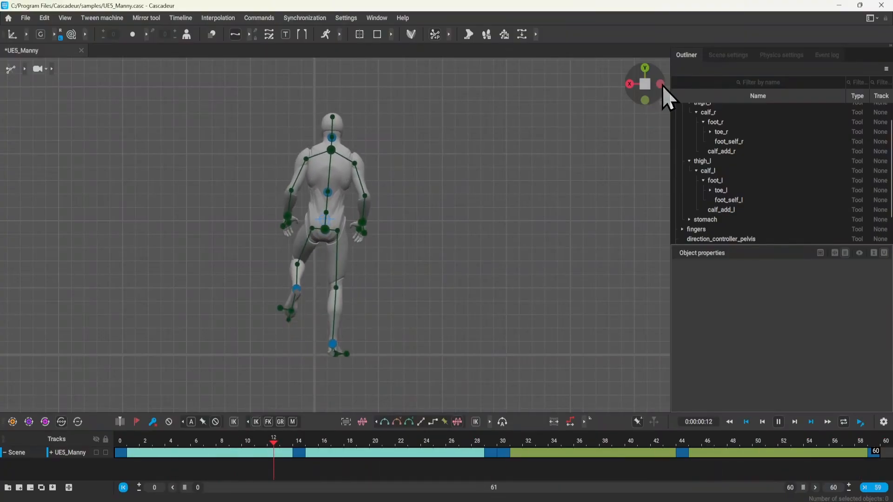
{"action": "left_click", "coordinate": [663, 86]}
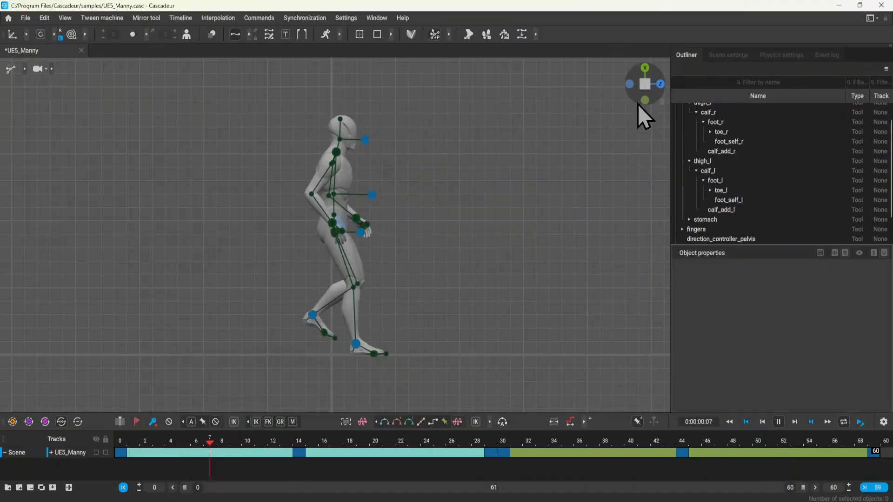
{"action": "left_click", "coordinate": [661, 87]}
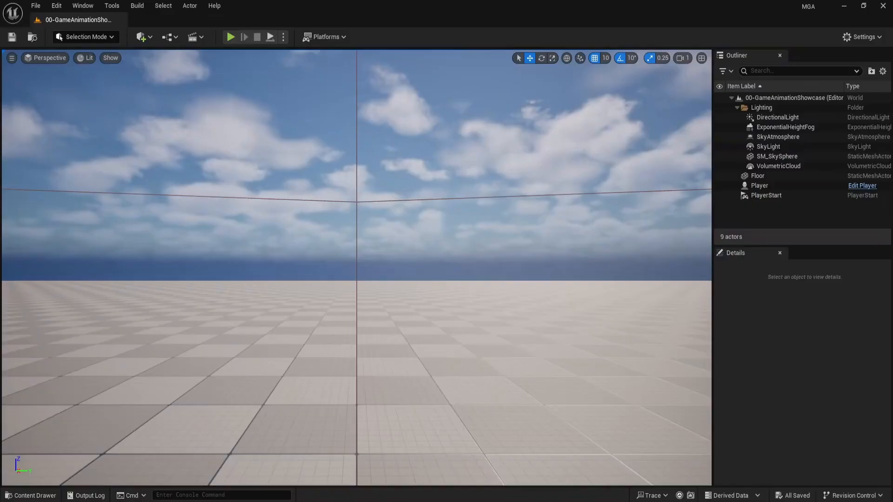
Switch to Unreal Editor, play-test moving the character forward, and open the Manny content folder after stopping the session.
{"action": "left_click", "coordinate": [227, 39]}
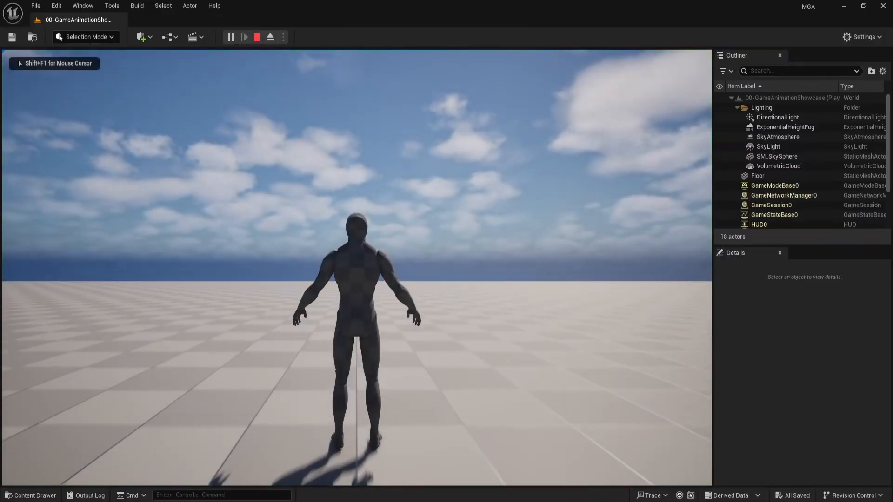
{"action": "key", "text": "w"}
{"action": "key", "text": "w"}
{"action": "key", "text": "w"}
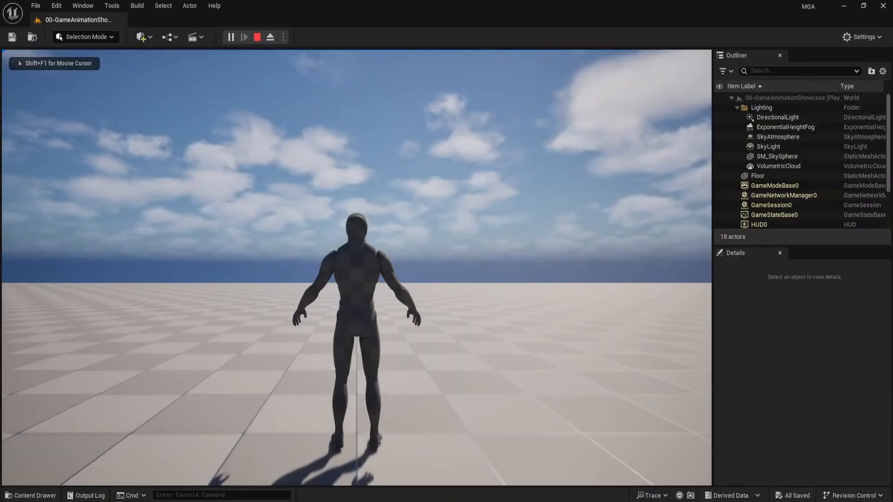
{"action": "key", "text": "w"}
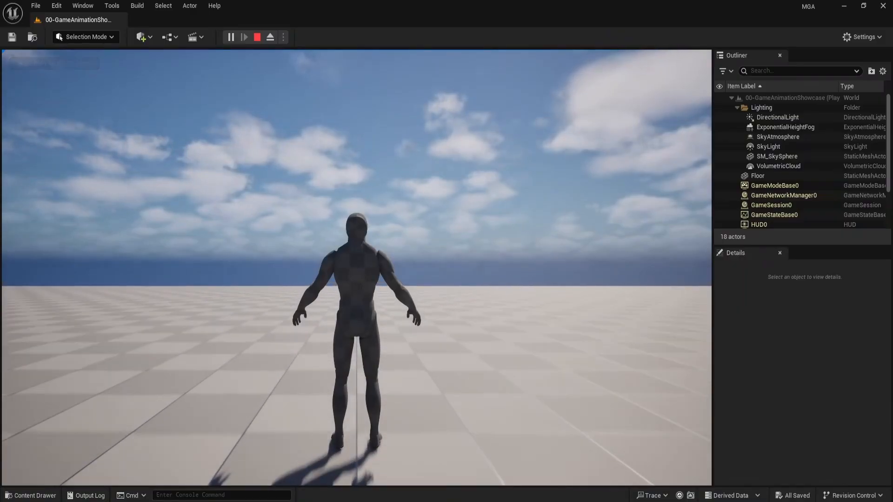
{"action": "key", "text": "w"}
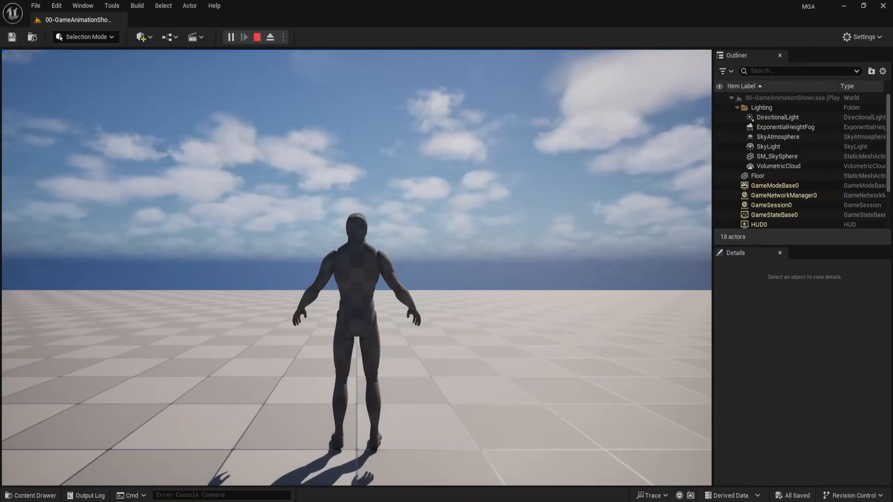
{"action": "key", "text": "w"}
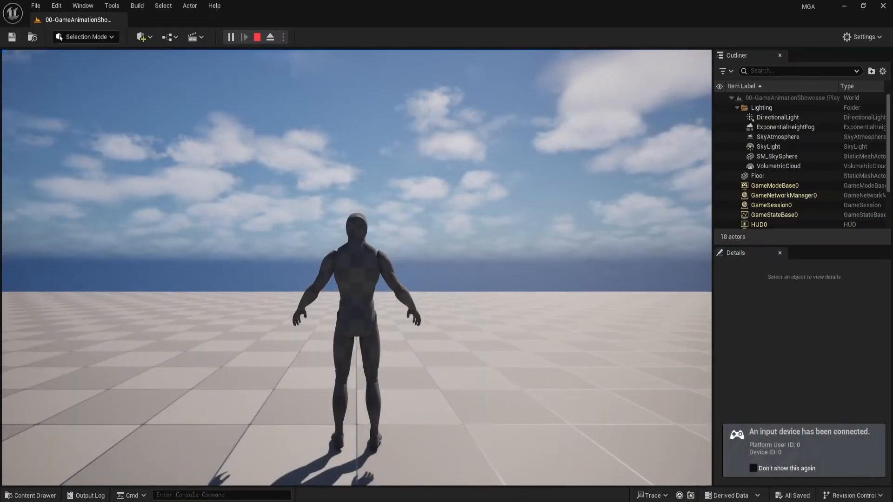
{"action": "key", "text": "w"}
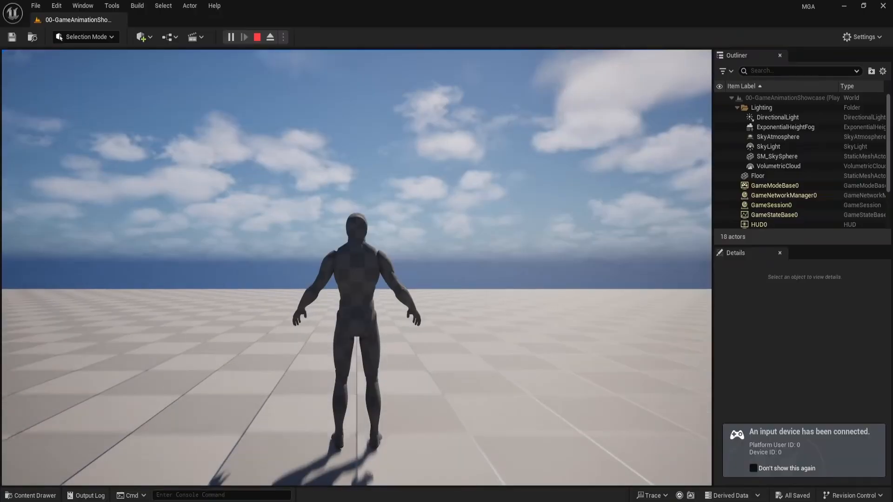
{"action": "key", "text": "w"}
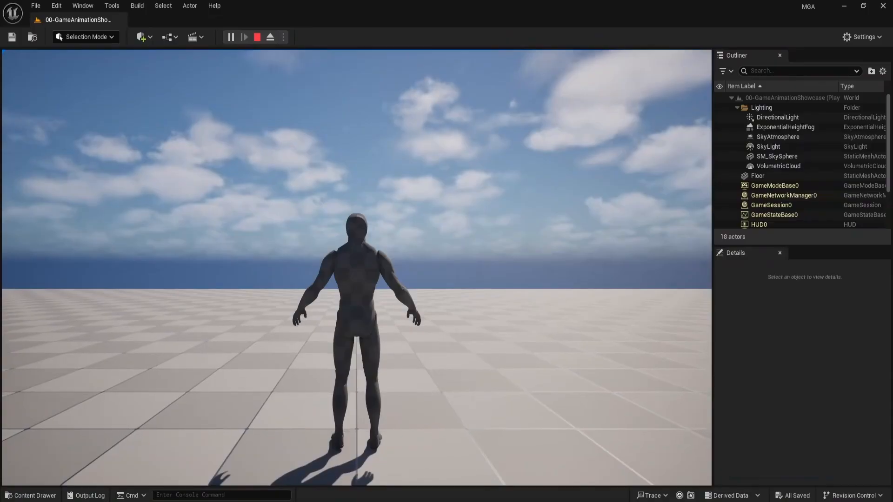
{"action": "key", "text": "Escape"}
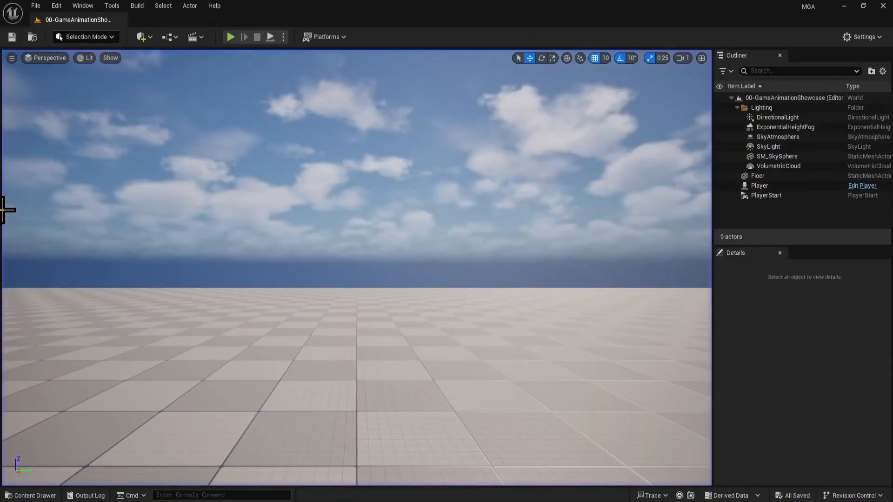
{"action": "key", "text": "ctrl+space"}
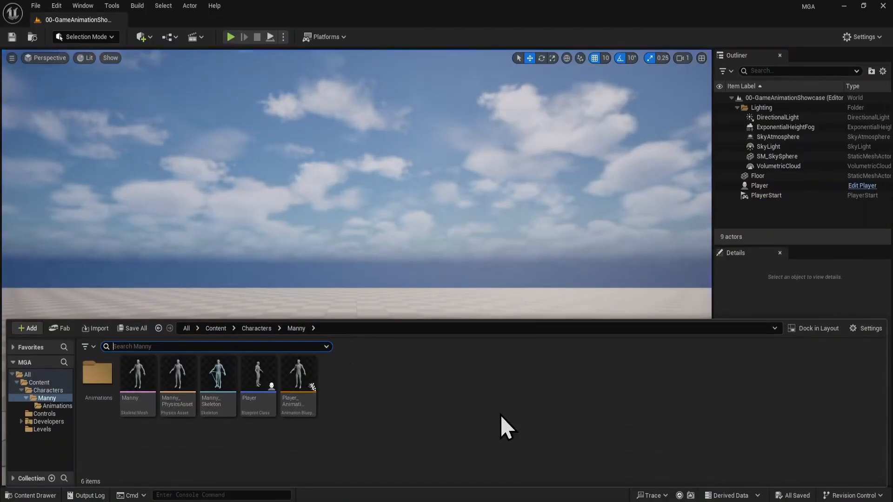
{"action": "left_click", "coordinate": [501, 414]}
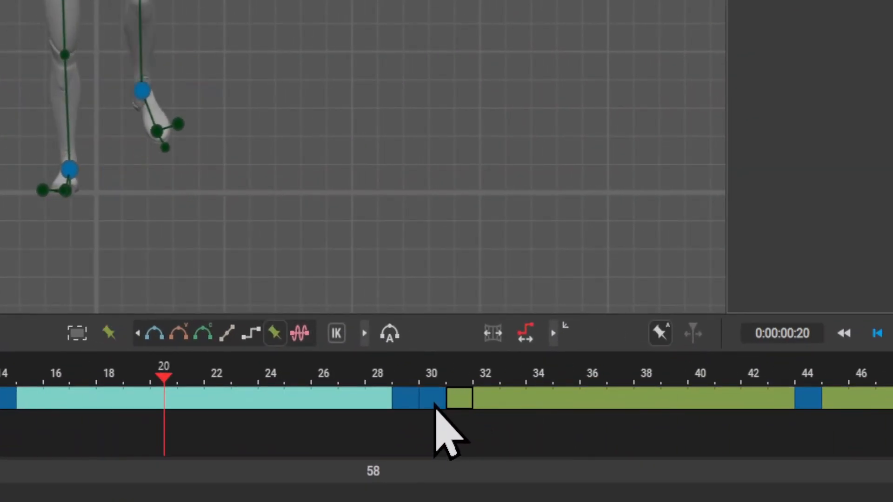
In Cascadeur, remove the duplicate key at frame 30 and replay the walk cycle from the start.
{"action": "left_click", "coordinate": [434, 400]}
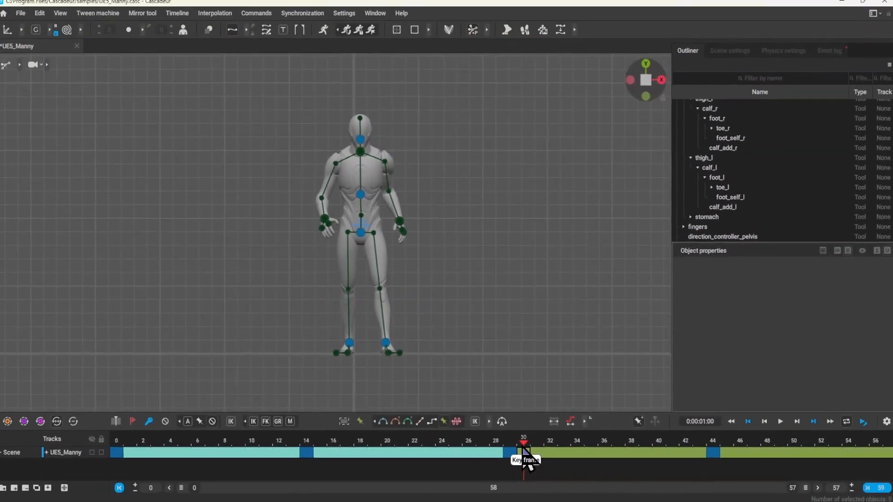
{"action": "left_click_drag", "start_coordinate": [524, 458], "coordinate": [135, 458]}
{"action": "key", "text": "space"}
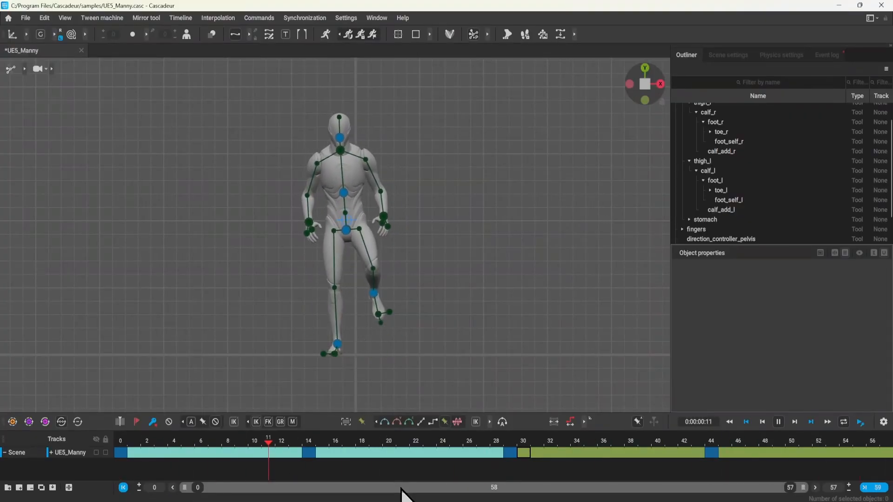
{"action": "key", "text": "space"}
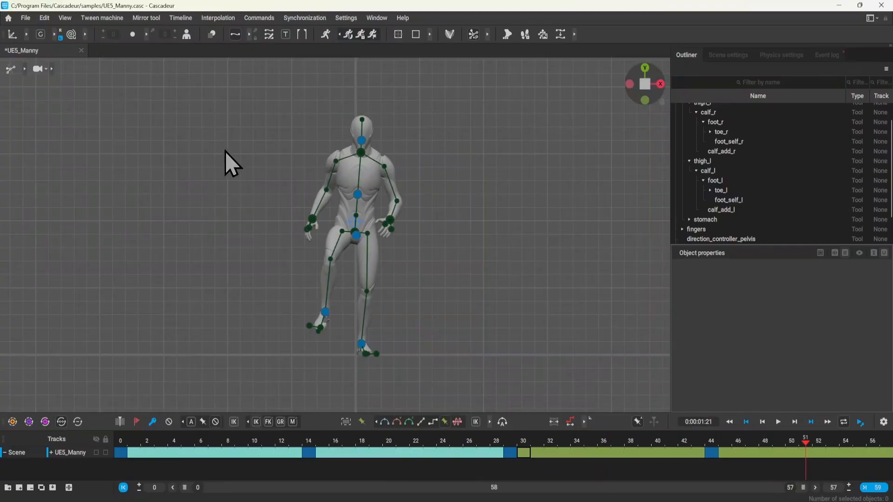
Start an FBX/DAE export with the custom preset, limited to the selected interval and objects, including animations, objects and blendshapes.
{"action": "left_click", "coordinate": [24, 18]}
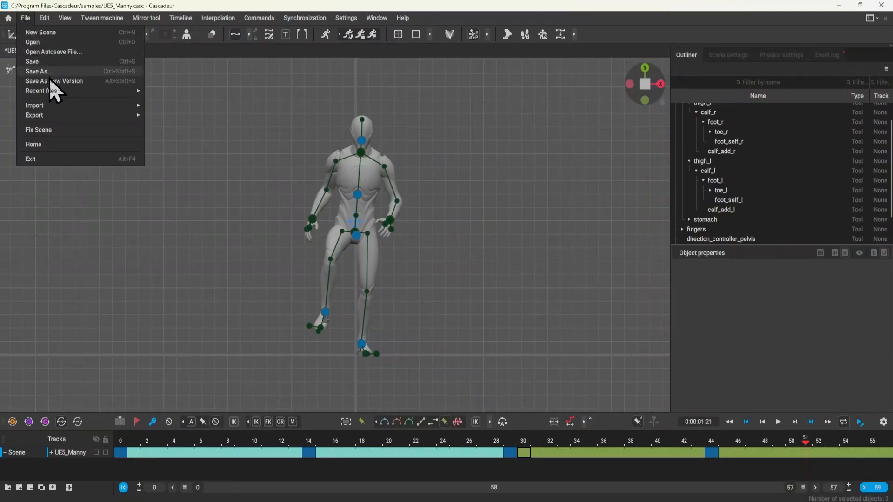
{"action": "mouse_move", "coordinate": [77, 116]}
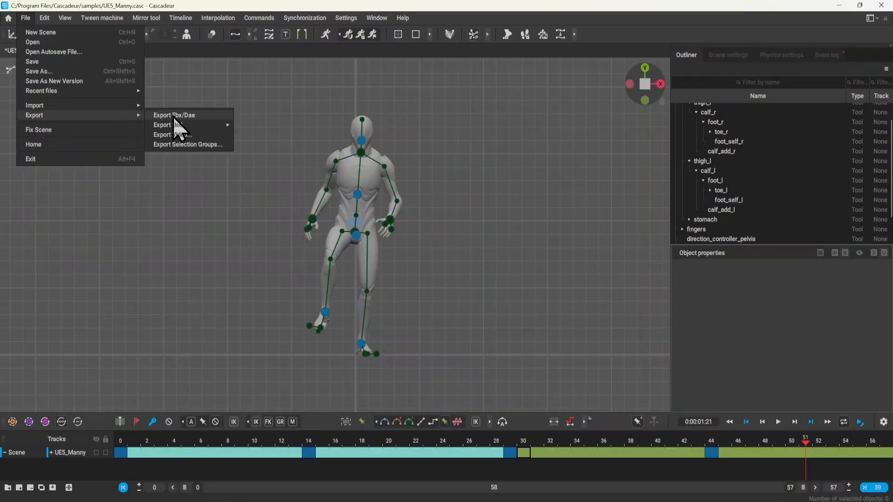
{"action": "left_click", "coordinate": [204, 119]}
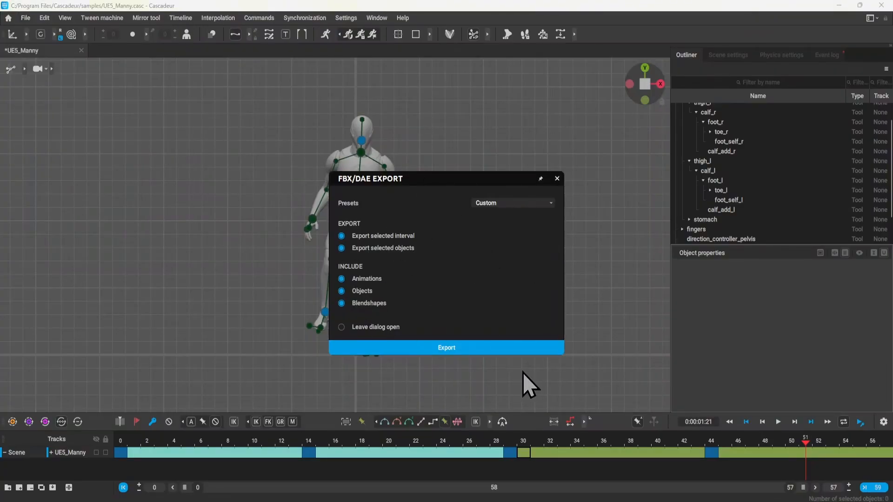
{"action": "left_click", "coordinate": [479, 349]}
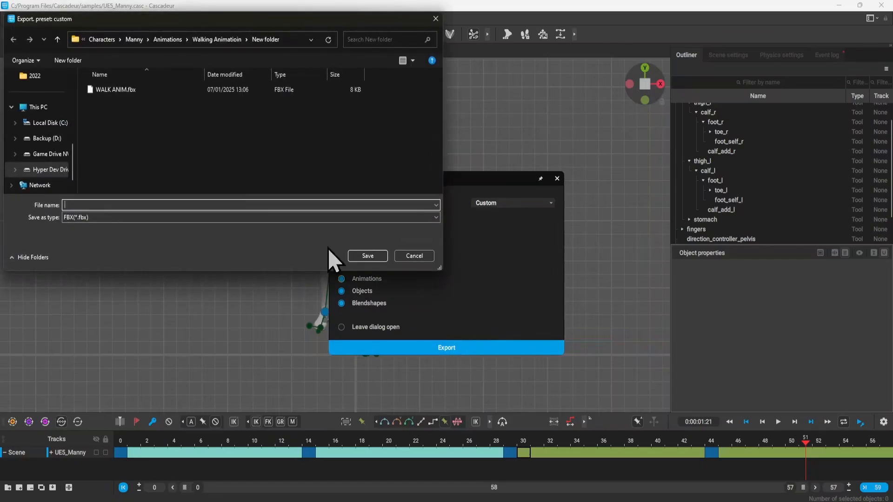
Save the export as Walk_Animation.fbx in the project's Characters/Manny/Animations folder.
{"action": "left_click", "coordinate": [224, 42]}
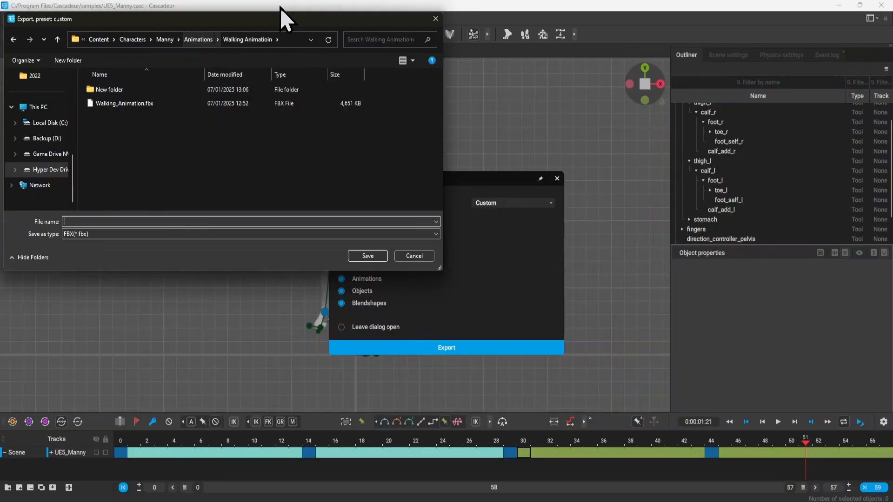
{"action": "left_click", "coordinate": [204, 41]}
{"action": "left_click", "coordinate": [128, 90]}
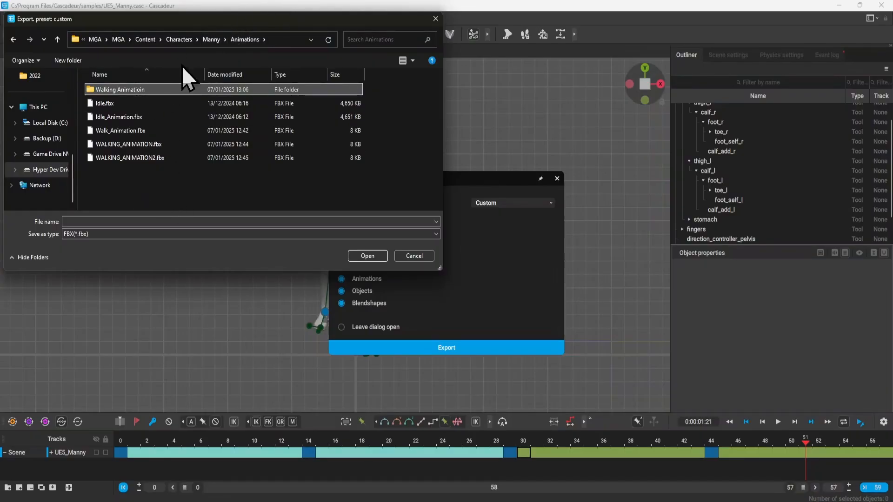
{"action": "left_click", "coordinate": [160, 218]}
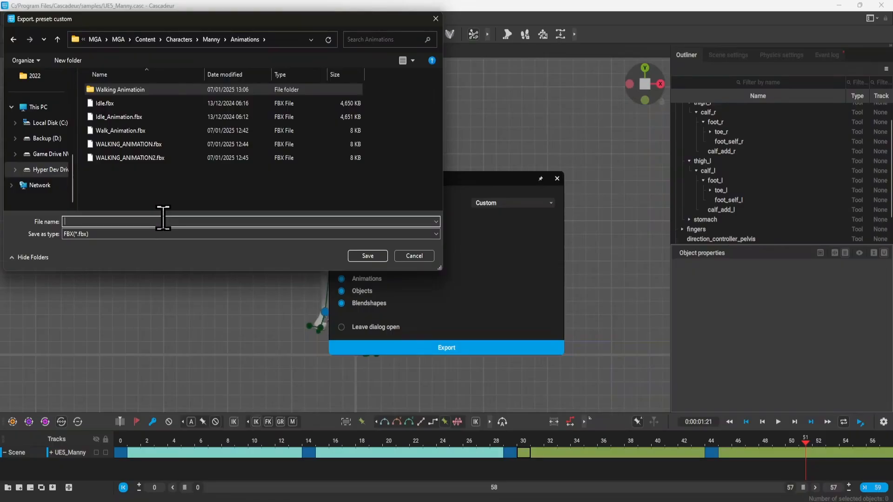
{"action": "left_click", "coordinate": [162, 128]}
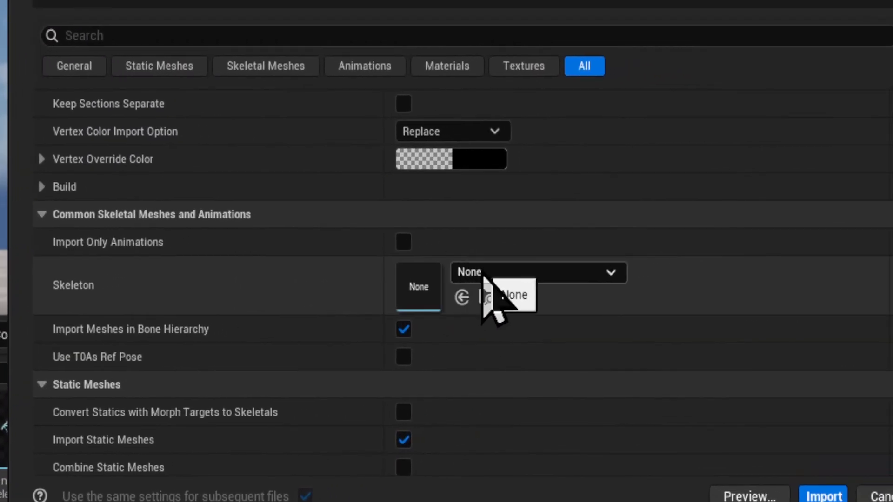
In Unreal Editor, assign Manny_Skeleton as the skeleton for Walk_Animation.fbx and try to import the file.
{"action": "left_click", "coordinate": [509, 271]}
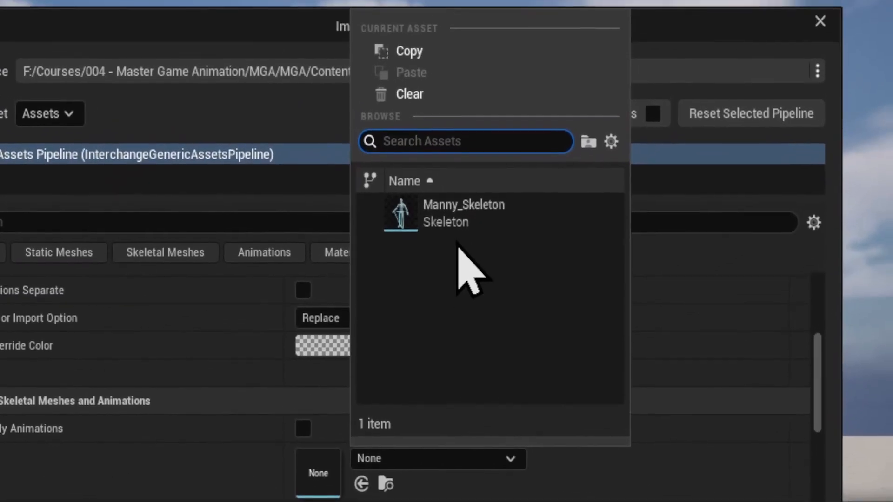
{"action": "left_click", "coordinate": [512, 135]}
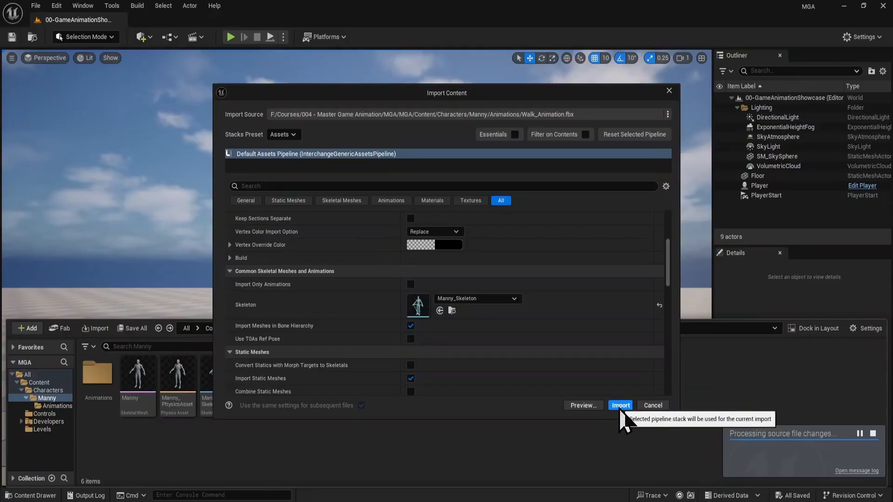
{"action": "left_click", "coordinate": [621, 406]}
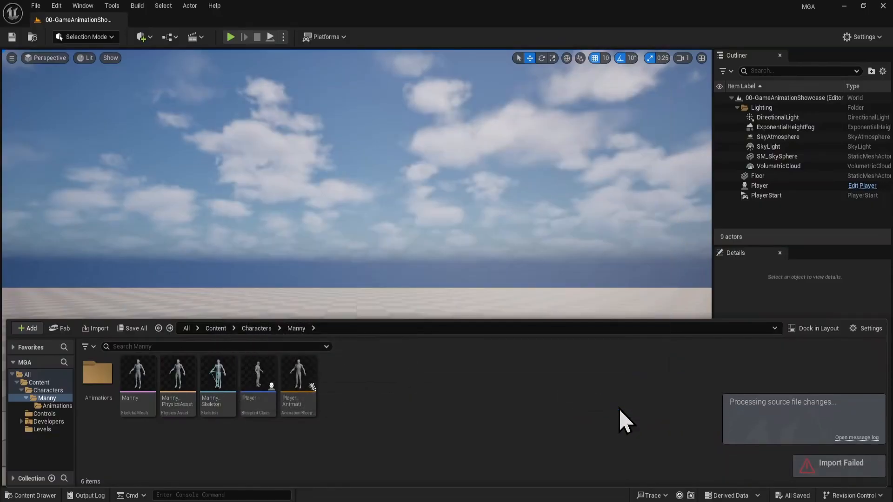
Open the Idle_1 animation sequence from Manny's Animations folder and dock its editor in the main window to inspect it.
{"action": "double_click", "coordinate": [114, 379]}
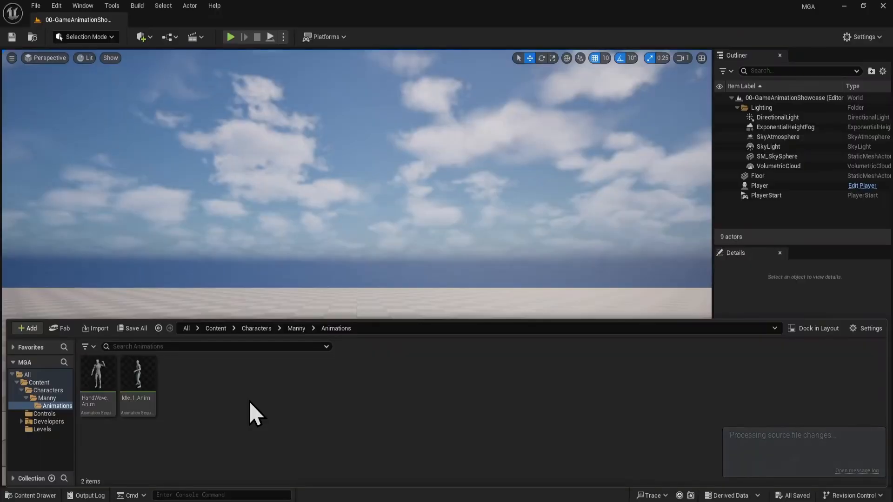
{"action": "key", "text": "alt+Left"}
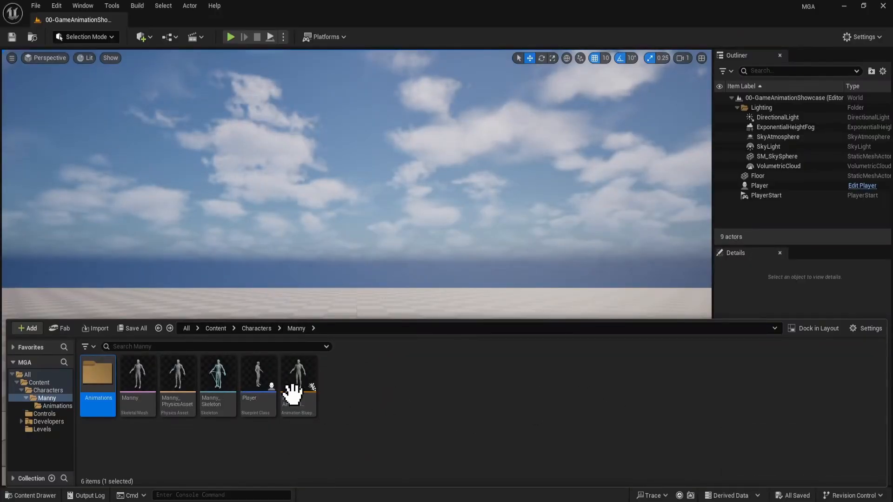
{"action": "double_click", "coordinate": [105, 379]}
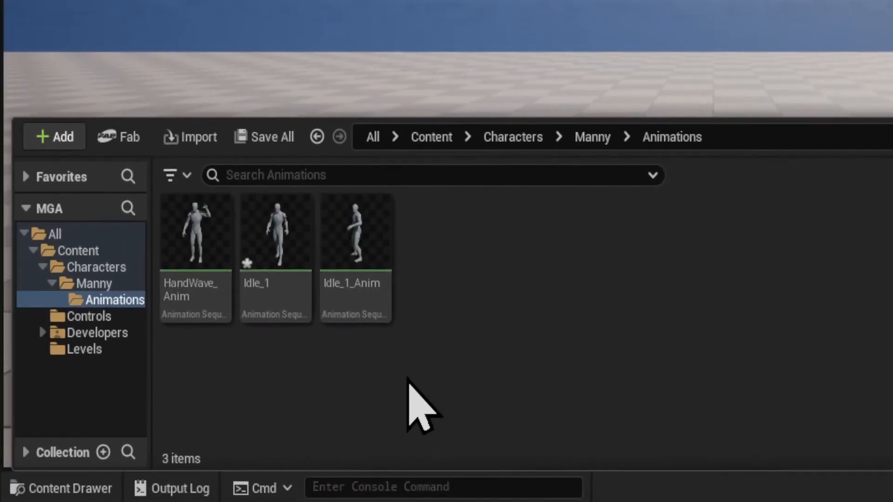
{"action": "mouse_move", "coordinate": [284, 218]}
{"action": "double_click", "coordinate": [283, 230]}
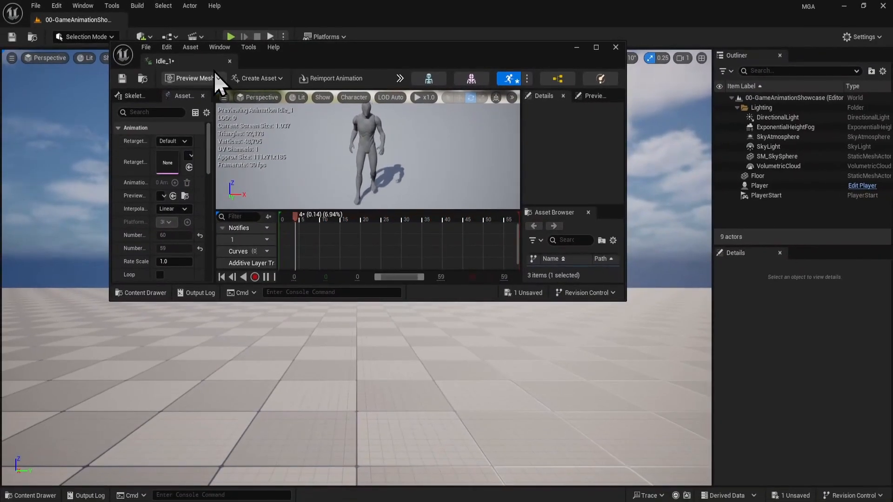
{"action": "left_click", "coordinate": [192, 47]}
{"action": "left_click_drag", "start_coordinate": [170, 64], "coordinate": [164, 18]}
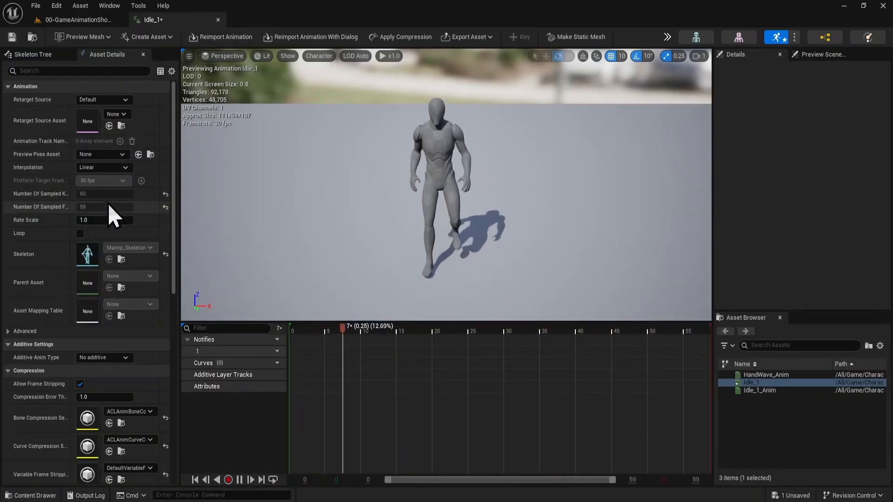
Close the animation editor and rename the imported Idle_1 sequence in Manny's Animations folder as Walk_Animation.
{"action": "left_click", "coordinate": [218, 20]}
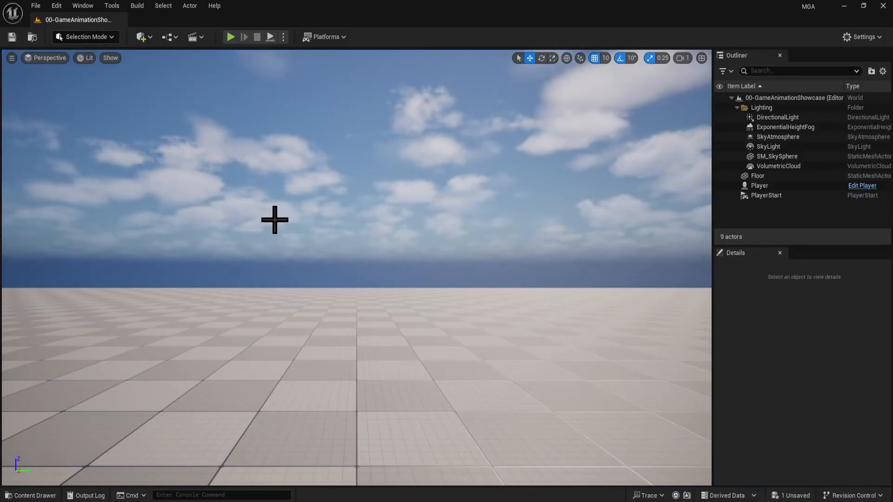
{"action": "key", "text": "ctrl+space"}
{"action": "left_click", "coordinate": [141, 373]}
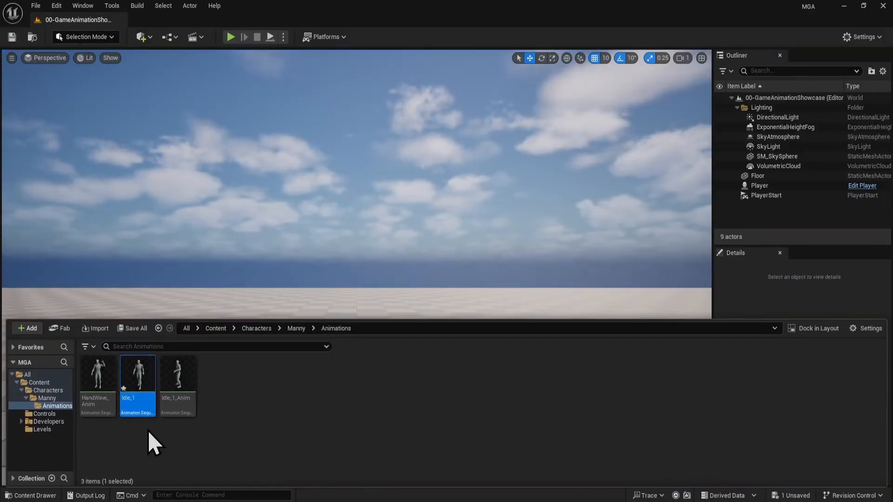
{"action": "mouse_move", "coordinate": [142, 396]}
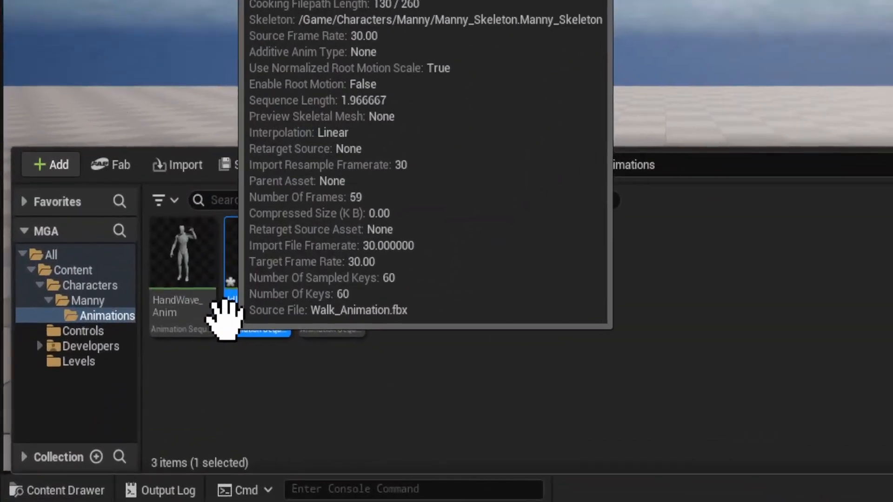
{"action": "key", "text": "F2"}
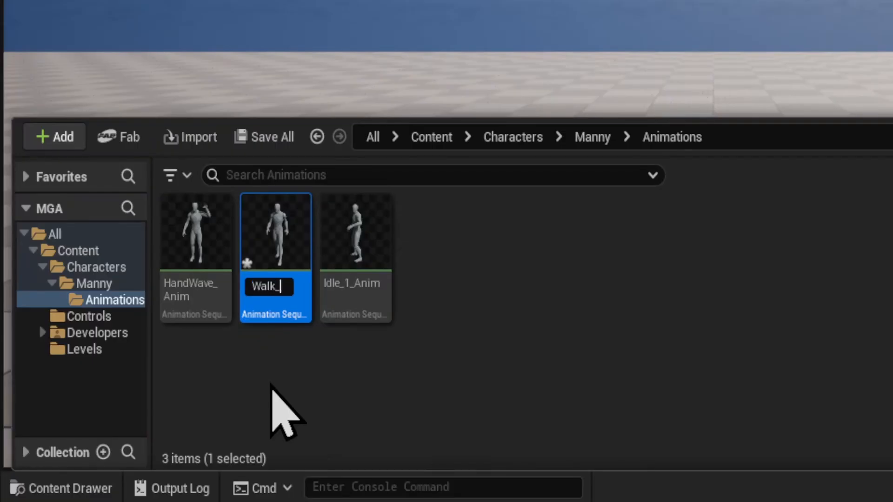
{"action": "type", "text": "Walk_Animation"}
{"action": "key", "text": "Return"}
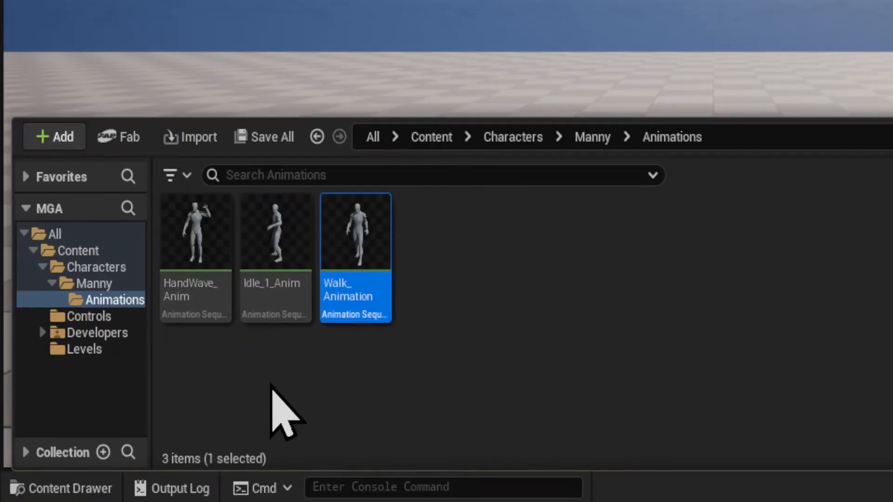
{"action": "left_click", "coordinate": [534, 334]}
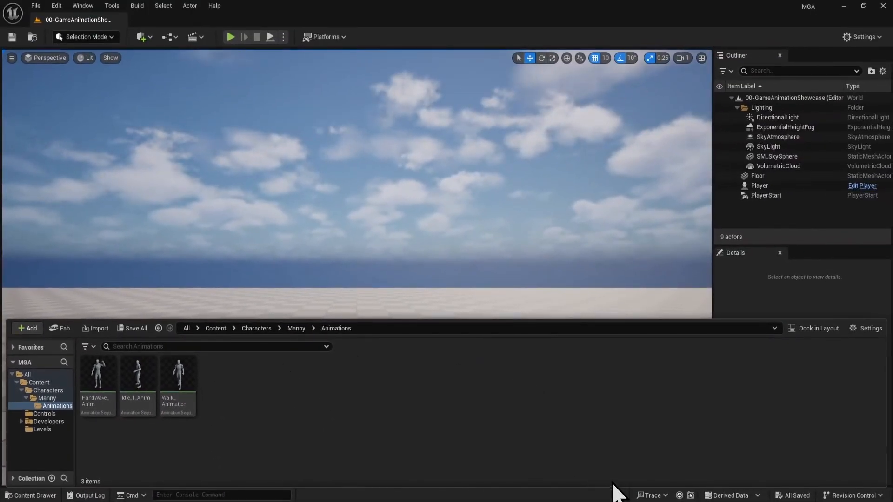
Switch to Cascadeur, open the FBX/DAE export settings for the walk scene to review them, and close them without exporting.
{"action": "mouse_move", "coordinate": [631, 501]}
{"action": "left_click", "coordinate": [631, 461]}
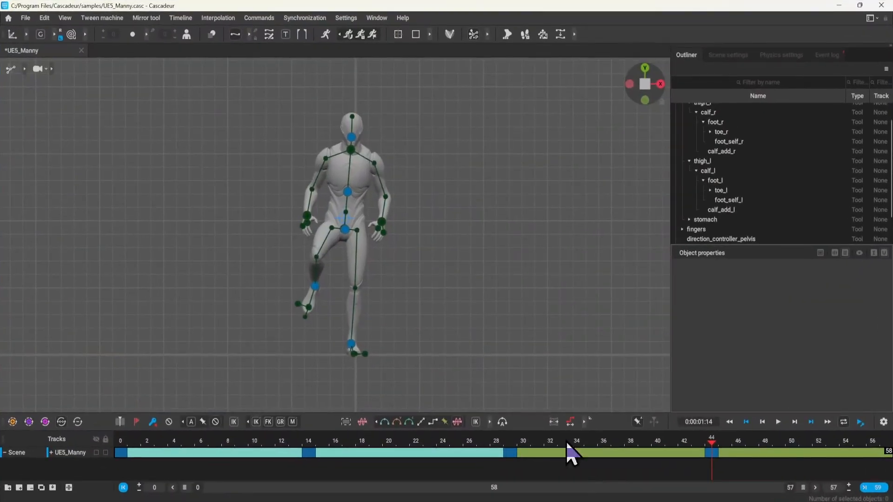
{"action": "left_click", "coordinate": [256, 471]}
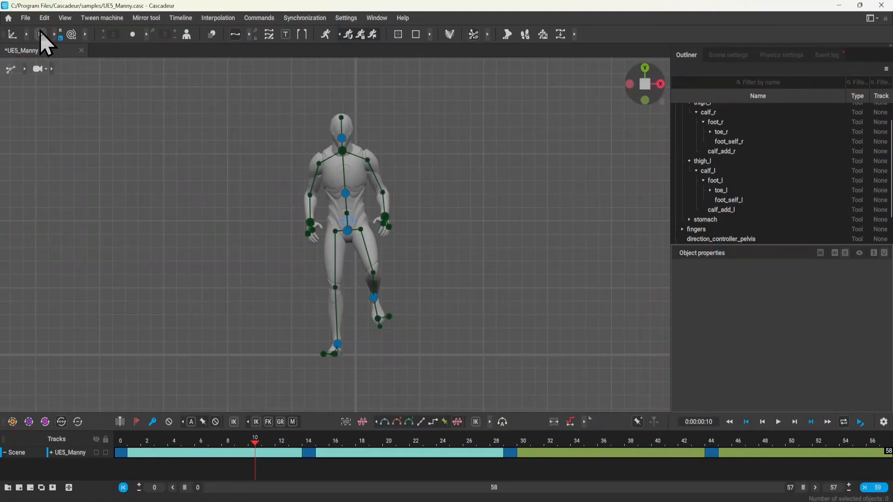
{"action": "left_click", "coordinate": [27, 19]}
{"action": "mouse_move", "coordinate": [95, 112]}
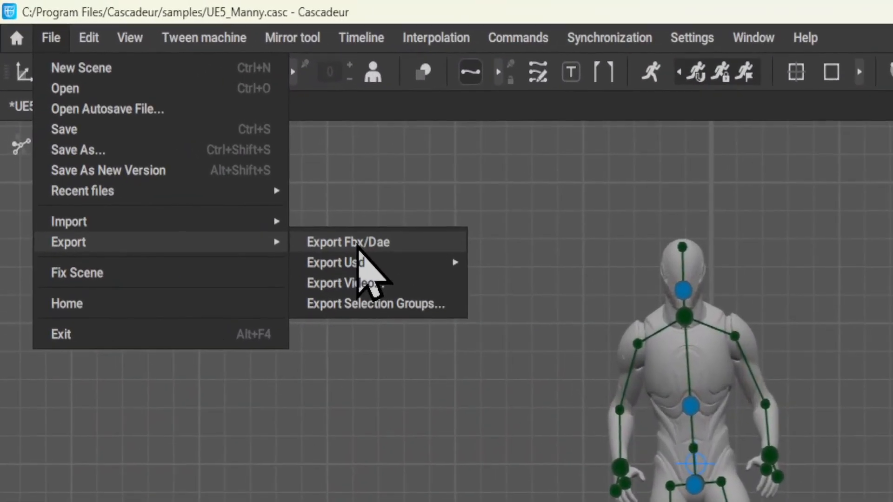
{"action": "left_click", "coordinate": [179, 117]}
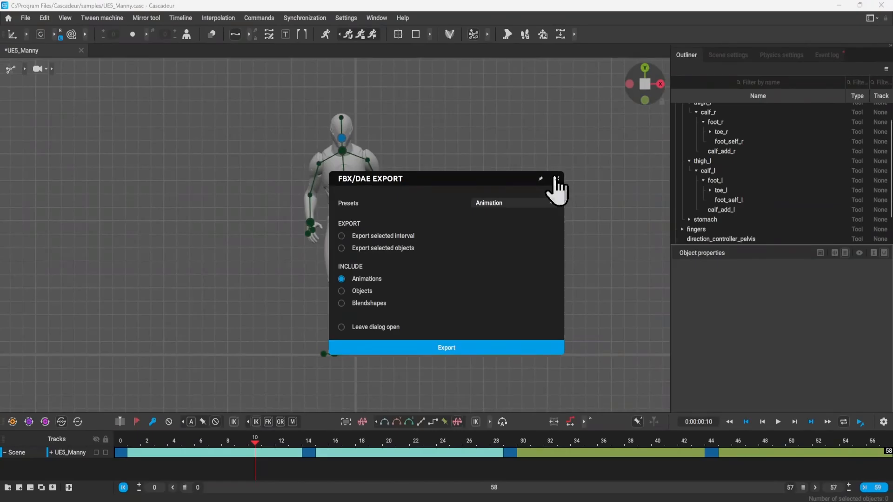
{"action": "left_click", "coordinate": [557, 178]}
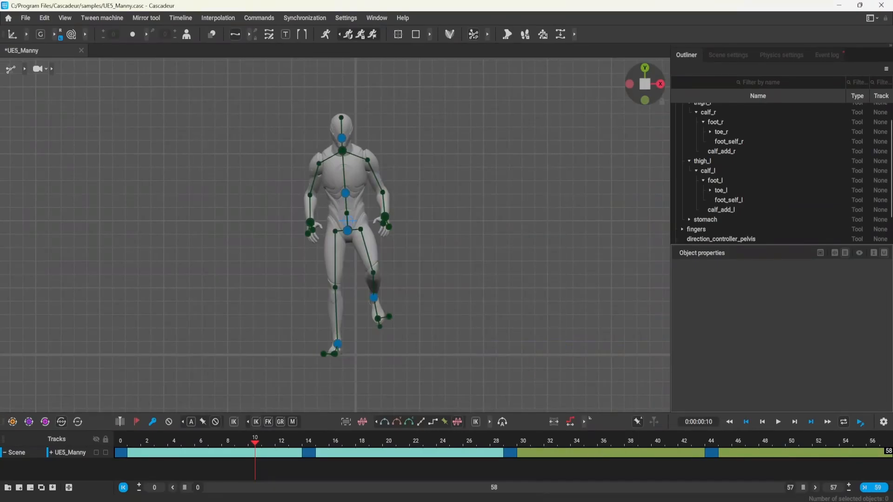
Switch back to Unreal Editor, open the Idle_1_Anim sequence to inspect the idle animation, and close its editor.
{"action": "mouse_move", "coordinate": [558, 493]}
{"action": "left_click", "coordinate": [587, 472]}
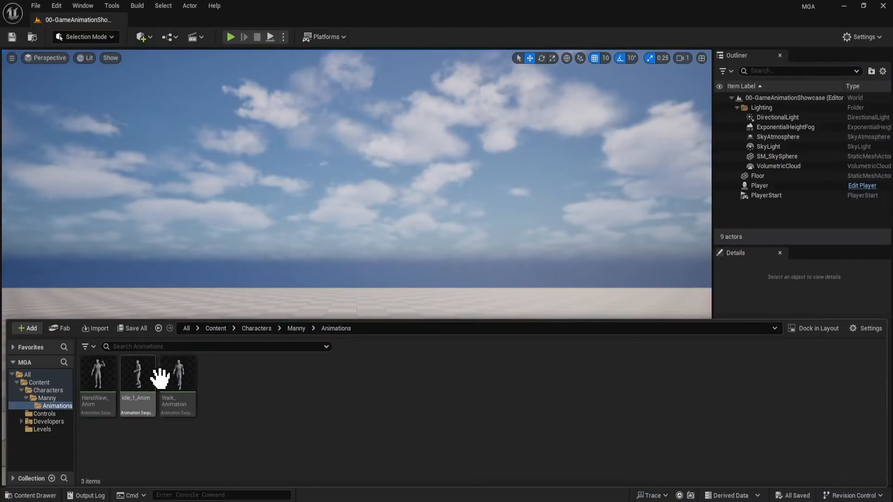
{"action": "double_click", "coordinate": [140, 384]}
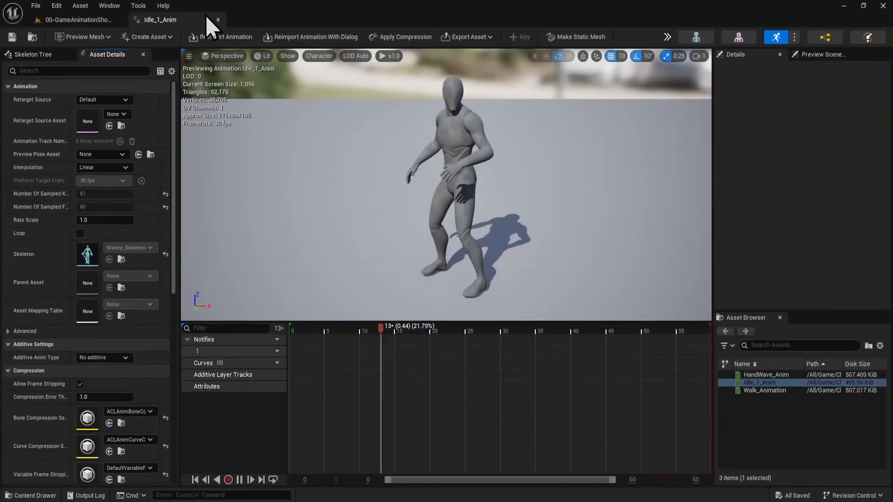
{"action": "left_click", "coordinate": [217, 20]}
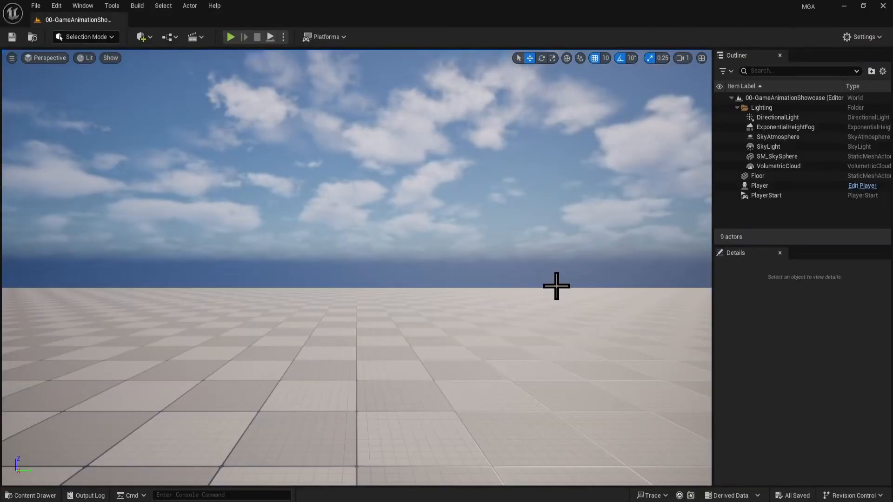
Play the showcase level in the editor to check how the player character behaves, and stop the session.
{"action": "key", "text": "ctrl+space"}
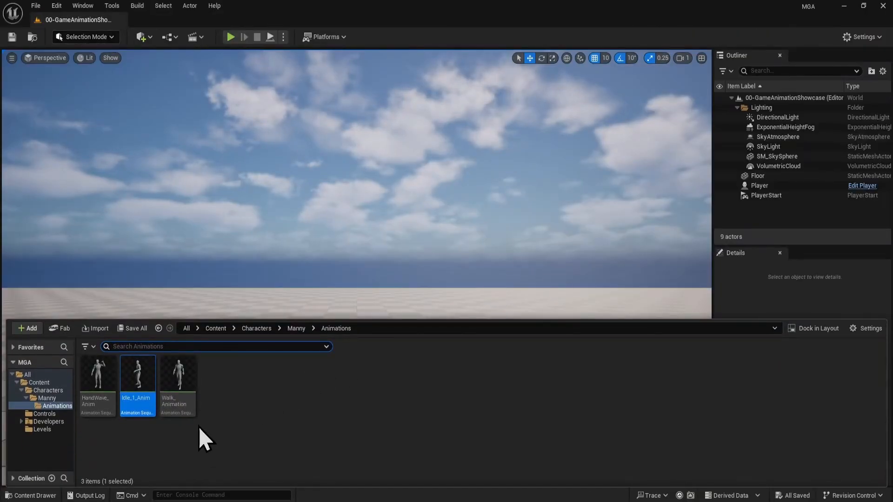
{"action": "left_click", "coordinate": [230, 37]}
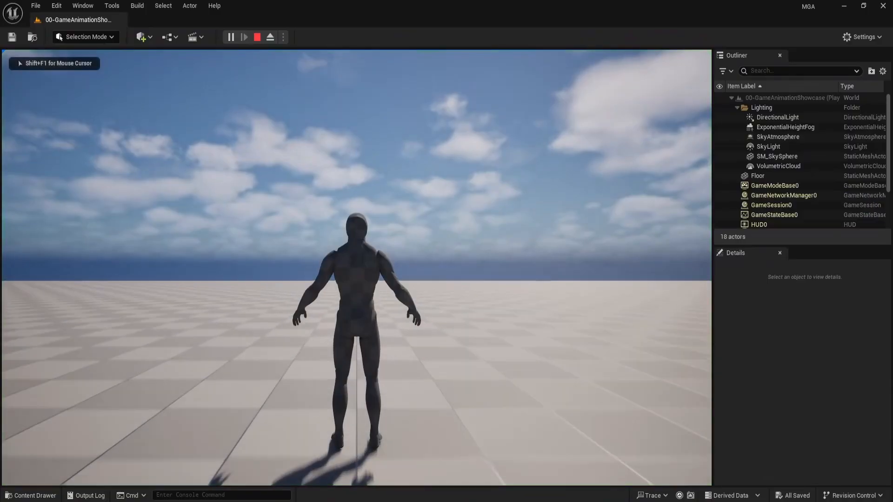
{"action": "key", "text": "Escape"}
Open the Walk_Animation sequence from Manny's Animations folder and dock its editor in the main window to inspect it.
{"action": "key", "text": "ctrl+space"}
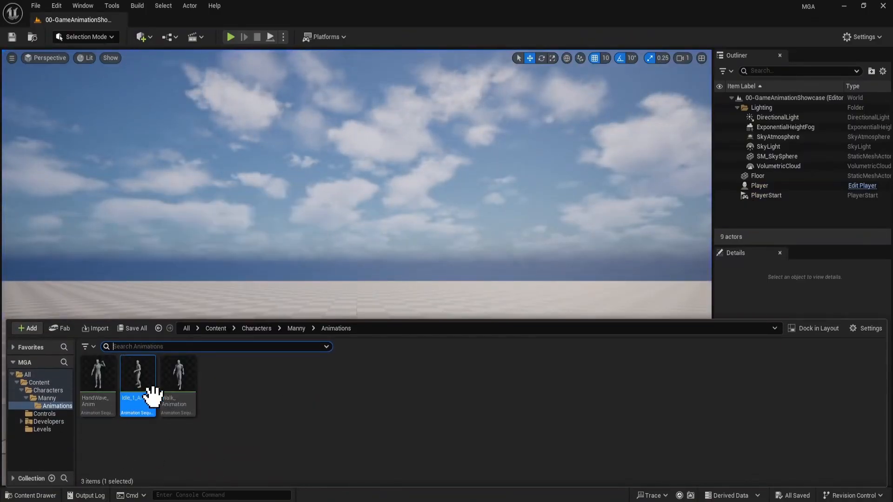
{"action": "double_click", "coordinate": [185, 373]}
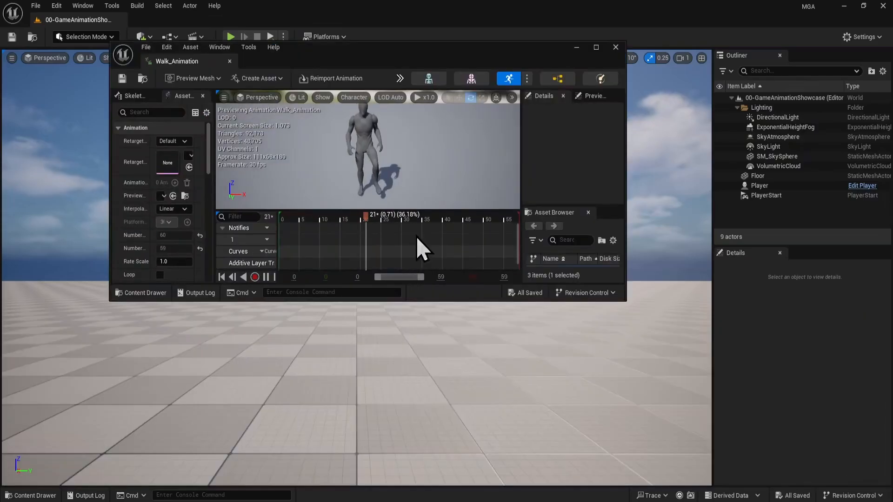
{"action": "left_click_drag", "start_coordinate": [198, 58], "coordinate": [199, 21]}
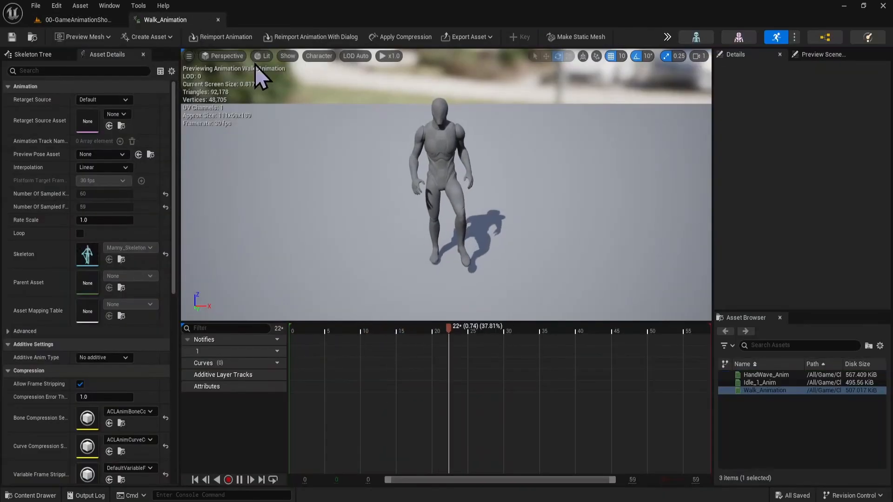